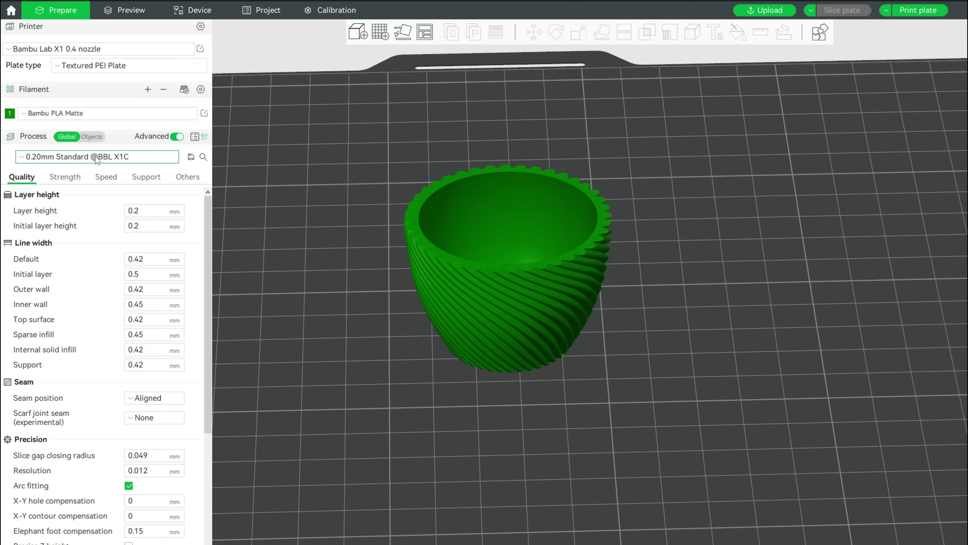
- Show the full advanced process settings on the Strength tab
{"action": "left_click", "coordinate": [174, 136]}
{"action": "left_click", "coordinate": [175, 137]}
{"action": "left_click", "coordinate": [64, 177]}
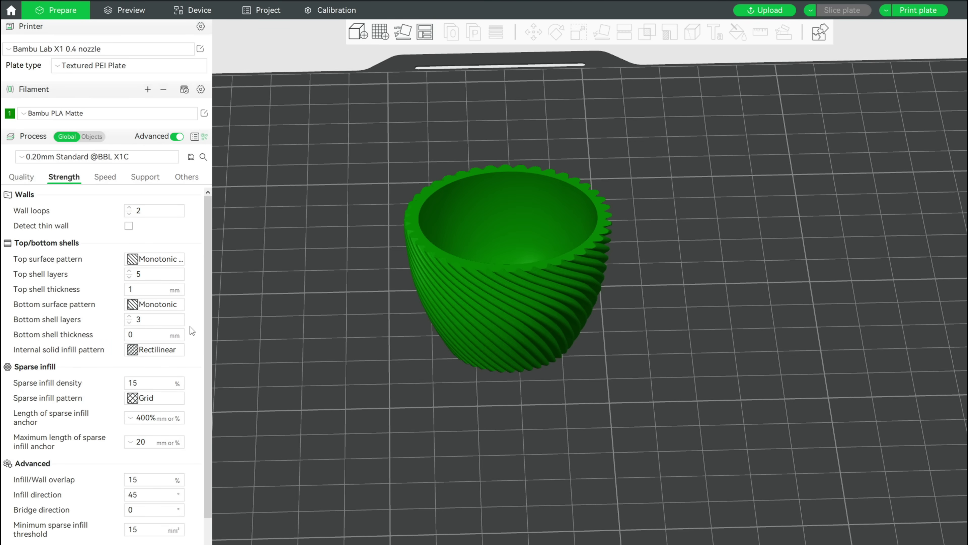
- Slice the egg cup with stock settings (51m53s, 16.56 g) and inspect the preview with travel moves
{"action": "key", "text": "Tab"}
{"action": "left_click_drag", "start_coordinate": [950, 91], "coordinate": [920, 415]}
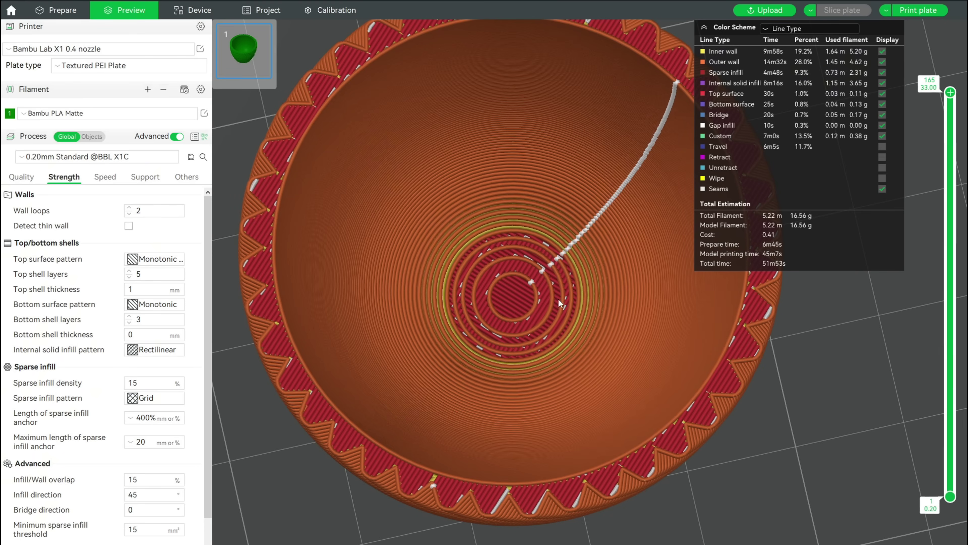
{"action": "scroll", "coordinate": [597, 216], "scroll_direction": "down", "scroll_amount": 5}
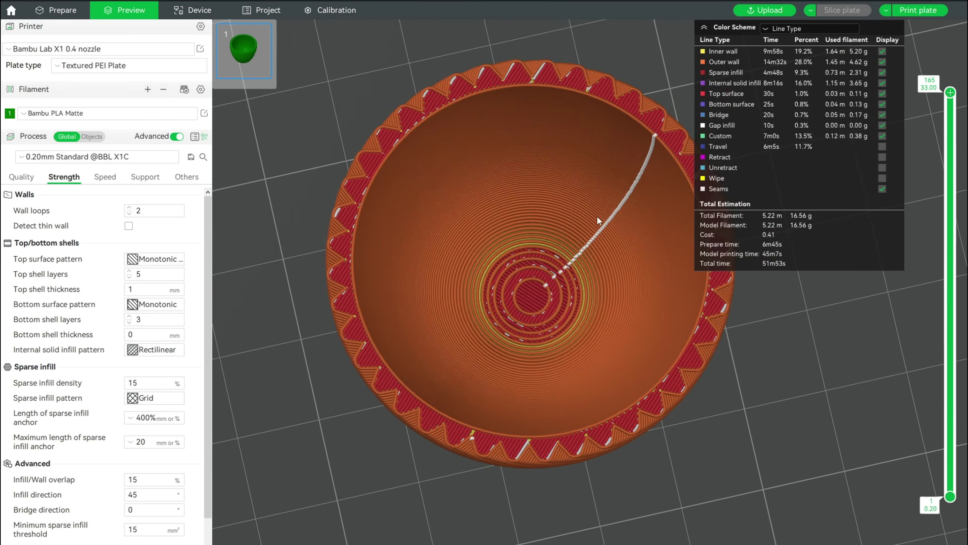
{"action": "left_click_drag", "start_coordinate": [765, 369], "coordinate": [894, 181]}
{"action": "left_click", "coordinate": [882, 147]}
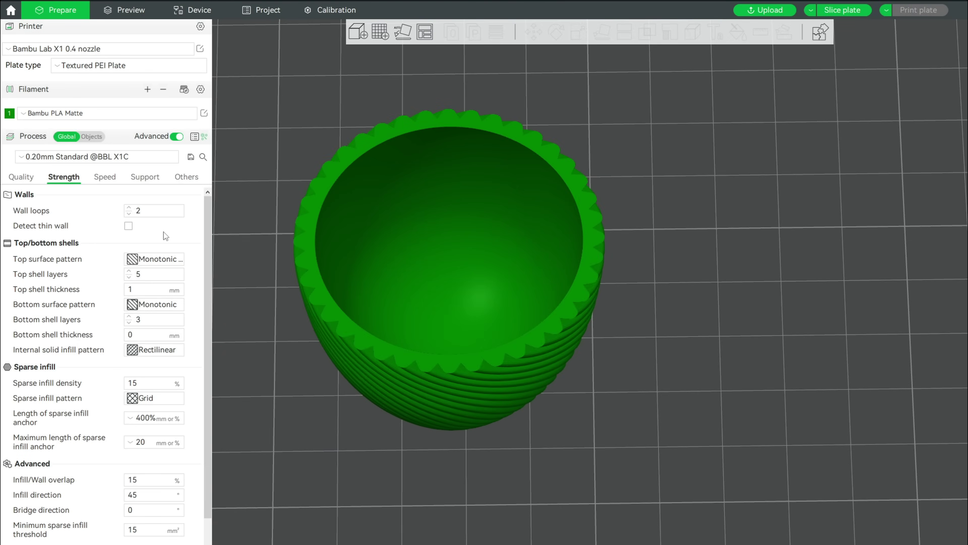
- Reduce the top and bottom shell layers to 1
{"action": "left_click", "coordinate": [129, 277]}
{"action": "left_click", "coordinate": [129, 277]}
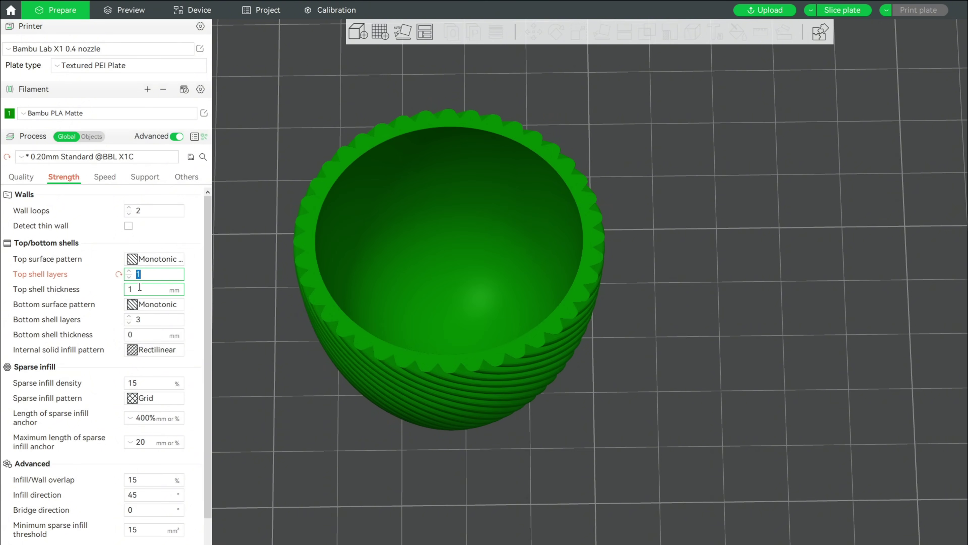
{"action": "left_click", "coordinate": [130, 323]}
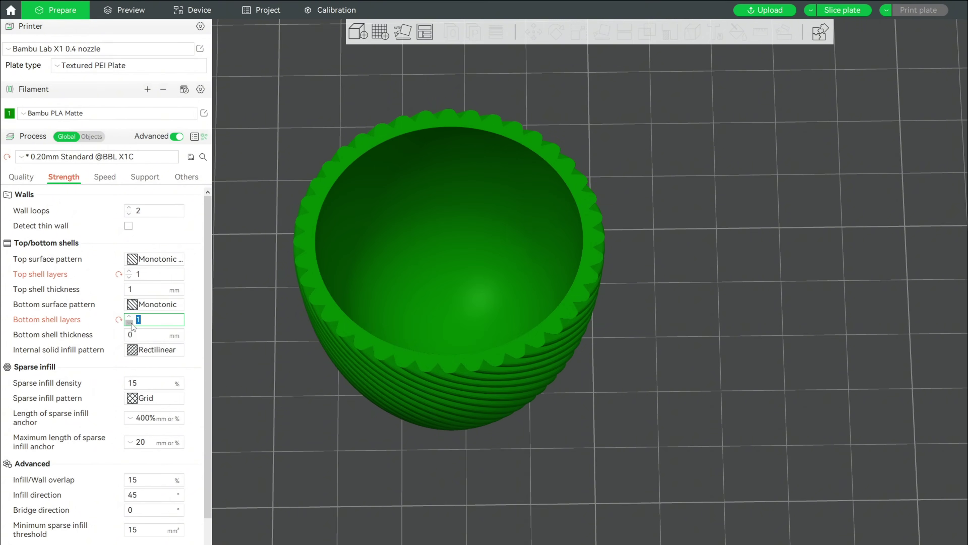
- Set sparse infill density to 0 and reslice the plate
{"action": "left_click_drag", "start_coordinate": [205, 349], "coordinate": [202, 375]}
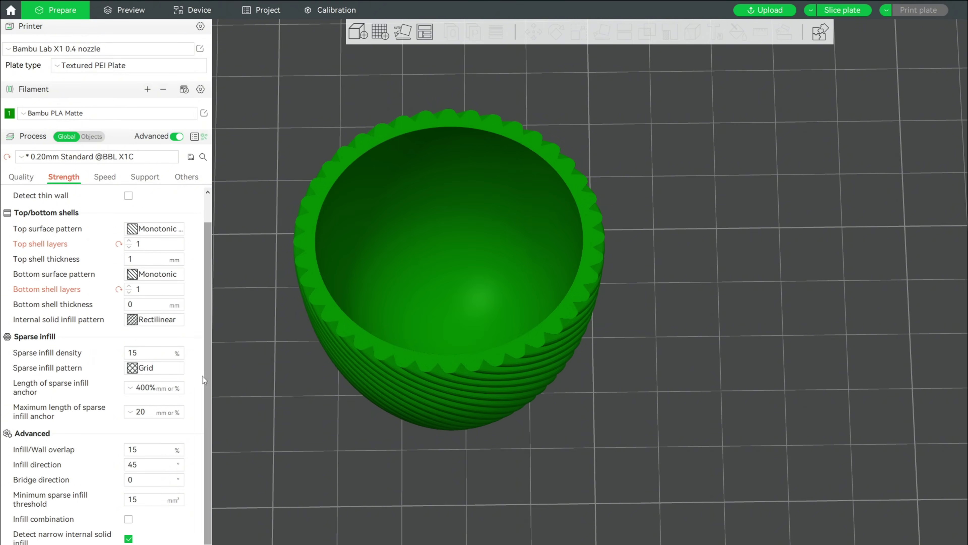
{"action": "left_click", "coordinate": [126, 353]}
{"action": "type", "text": "0"}
{"action": "key", "text": "ctrl+r"}
- Turn off Ensure vertical shell thickness and check the preview layers (38m27s, 10.42 g)
{"action": "left_click_drag", "start_coordinate": [951, 91], "coordinate": [900, 337]}
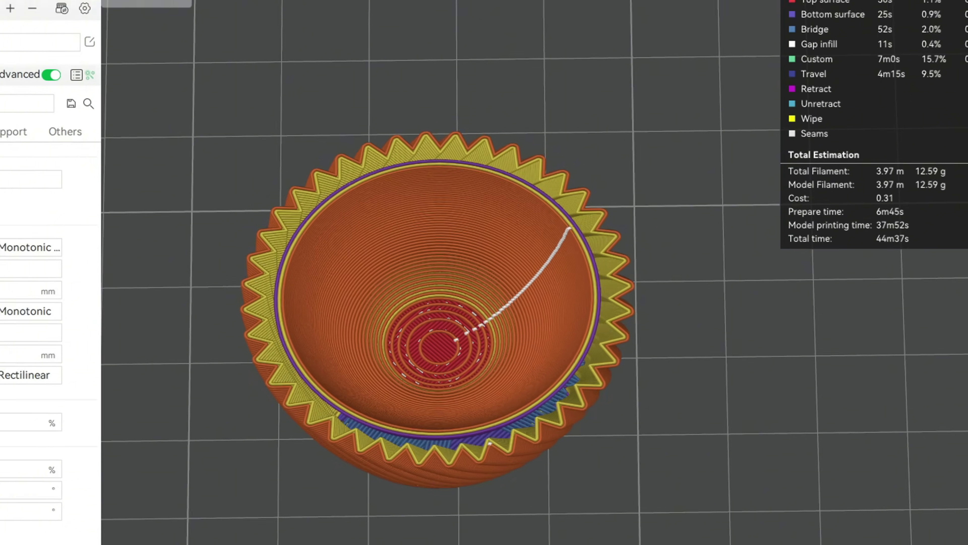
{"action": "key", "text": "Up"}
{"action": "key", "text": "Up"}
{"action": "key", "text": "Up"}
{"action": "key", "text": "Up"}
{"action": "key", "text": "Up"}
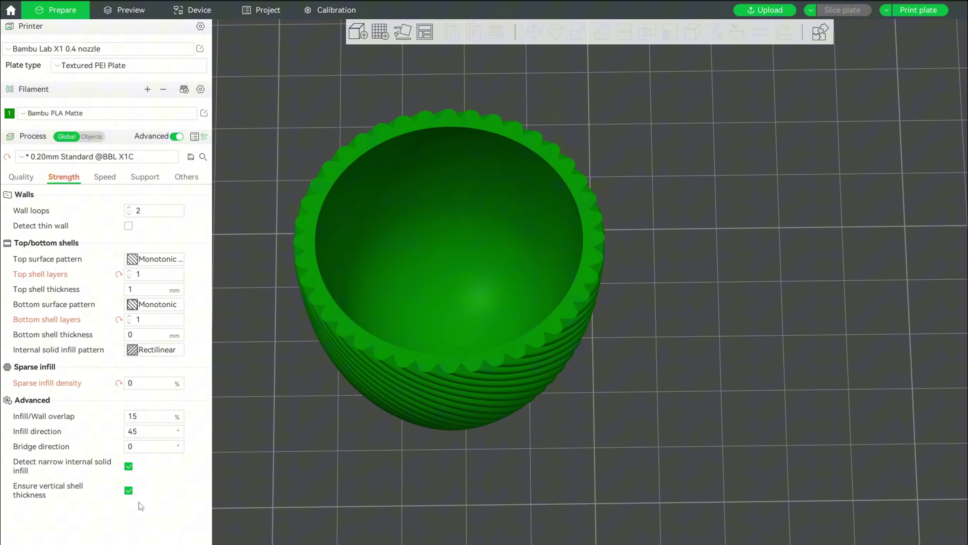
{"action": "left_click", "coordinate": [129, 490]}
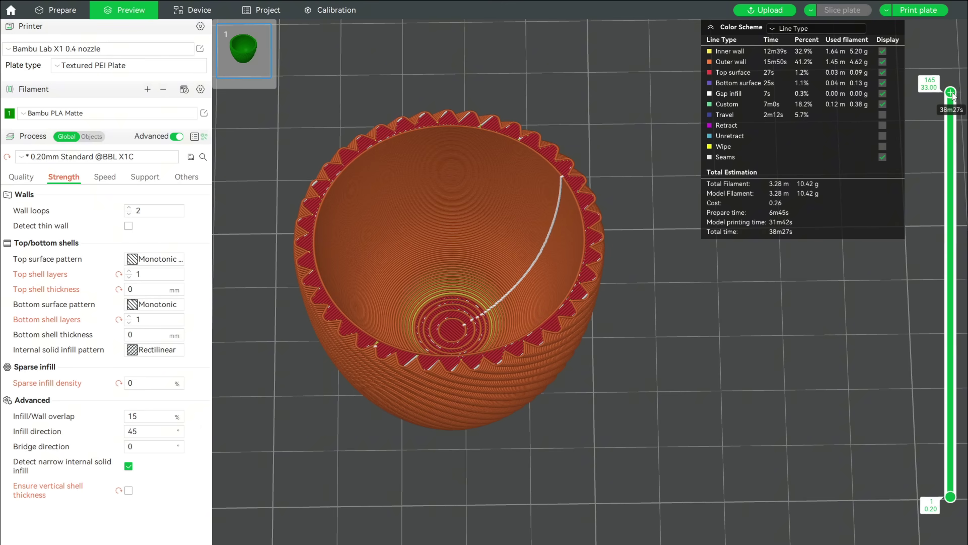
{"action": "left_click_drag", "start_coordinate": [951, 89], "coordinate": [890, 417]}
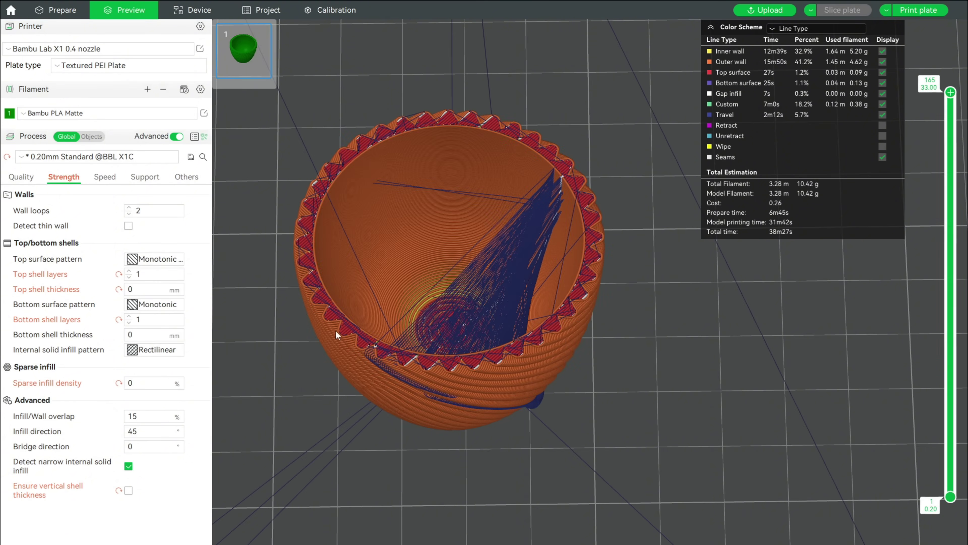
- Enable Avoid crossing wall with a 200 maximum detour length in Quality settings
{"action": "left_click", "coordinate": [32, 178]}
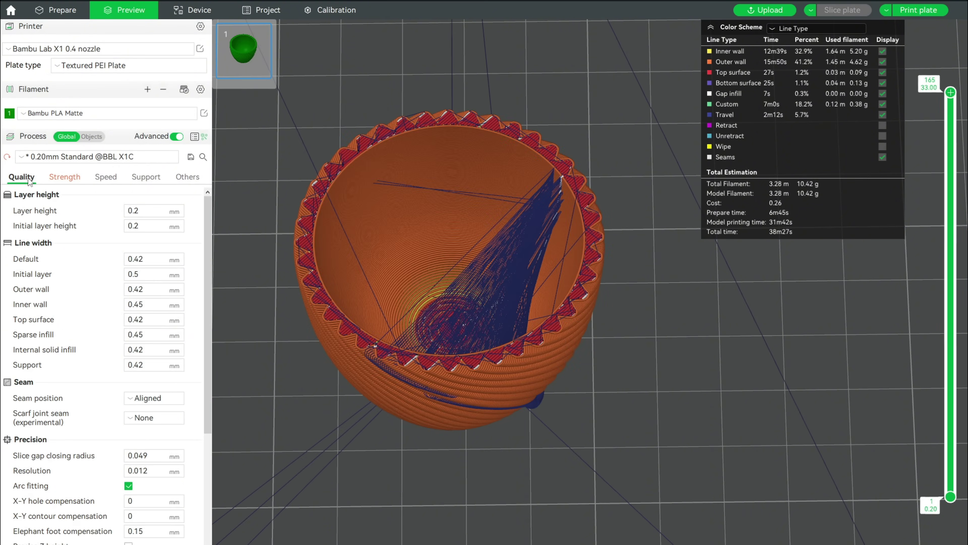
{"action": "scroll", "coordinate": [205, 246], "scroll_direction": "down", "scroll_amount": 1}
{"action": "left_click_drag", "start_coordinate": [206, 250], "coordinate": [201, 365]}
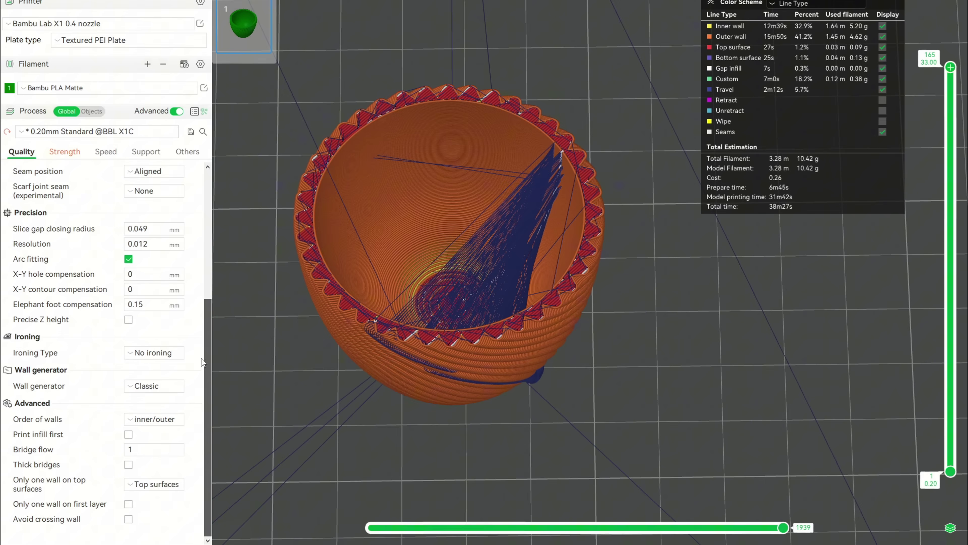
{"action": "left_click", "coordinate": [129, 519]}
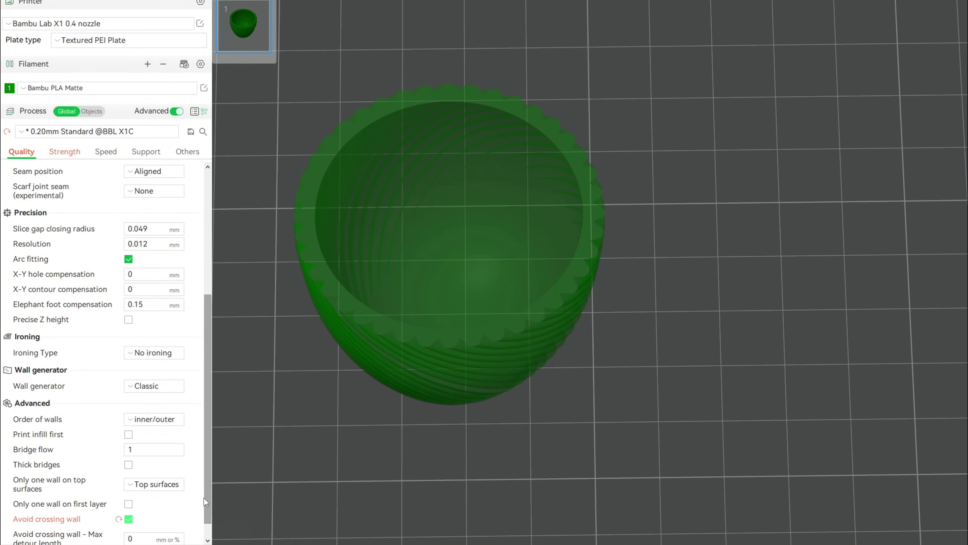
{"action": "scroll", "coordinate": [203, 498], "scroll_direction": "down", "scroll_amount": 1}
{"action": "left_click", "coordinate": [134, 518]}
{"action": "double_click", "coordinate": [134, 518]}
{"action": "type", "text": "200"}
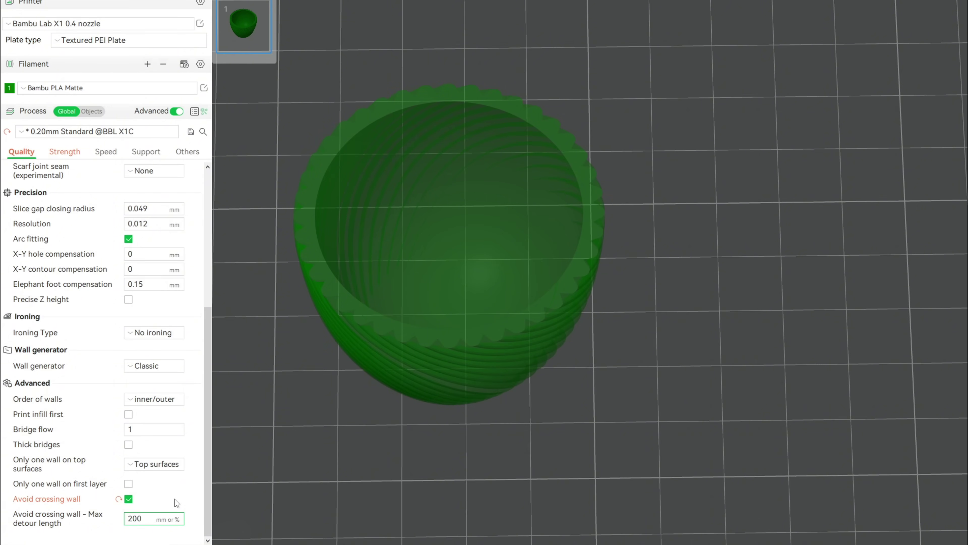
{"action": "key", "text": "Return"}
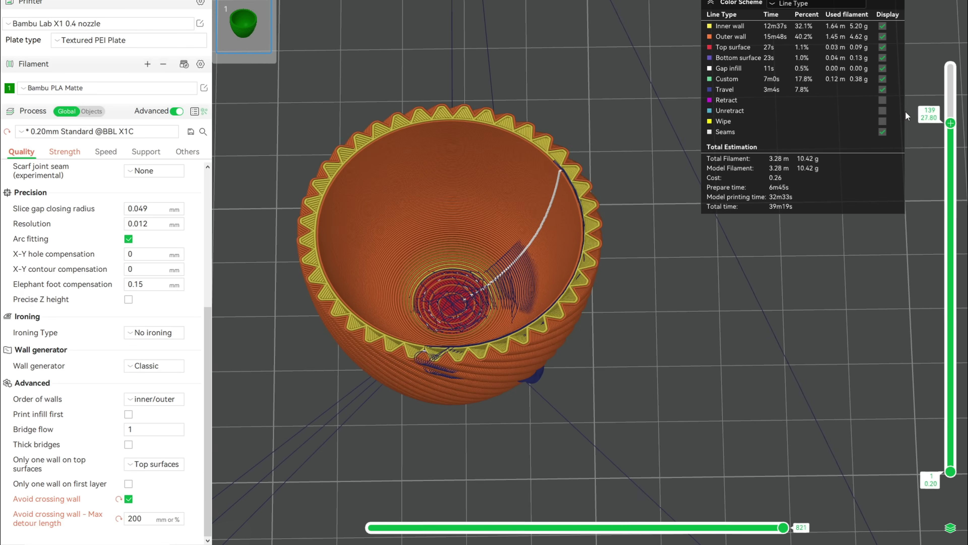
- Set top surface, bottom surface and internal solid infill patterns to Concentric
{"action": "left_click", "coordinate": [71, 155]}
{"action": "left_click", "coordinate": [155, 234]}
{"action": "left_click", "coordinate": [164, 248]}
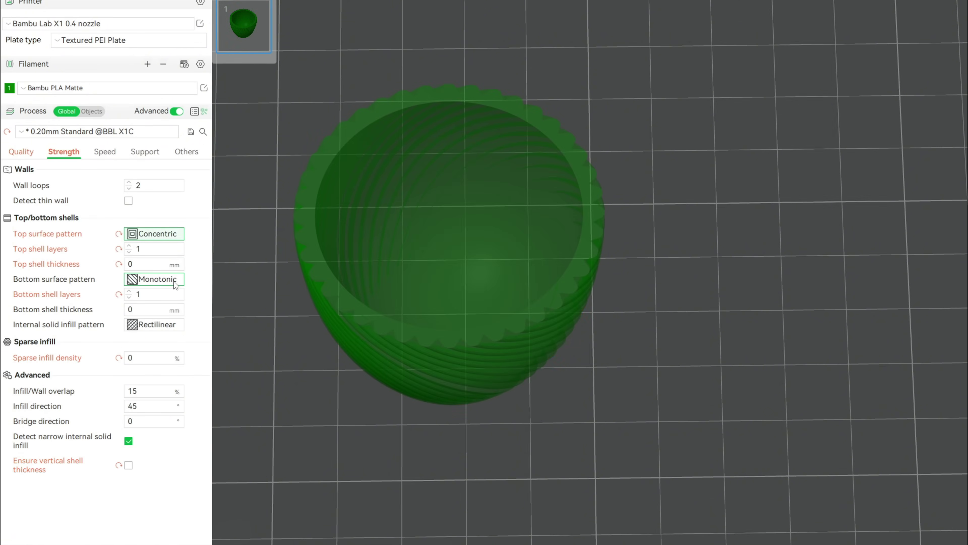
{"action": "left_click", "coordinate": [173, 280]}
{"action": "left_click", "coordinate": [172, 296]}
{"action": "left_click", "coordinate": [155, 325]}
{"action": "left_click", "coordinate": [165, 337]}
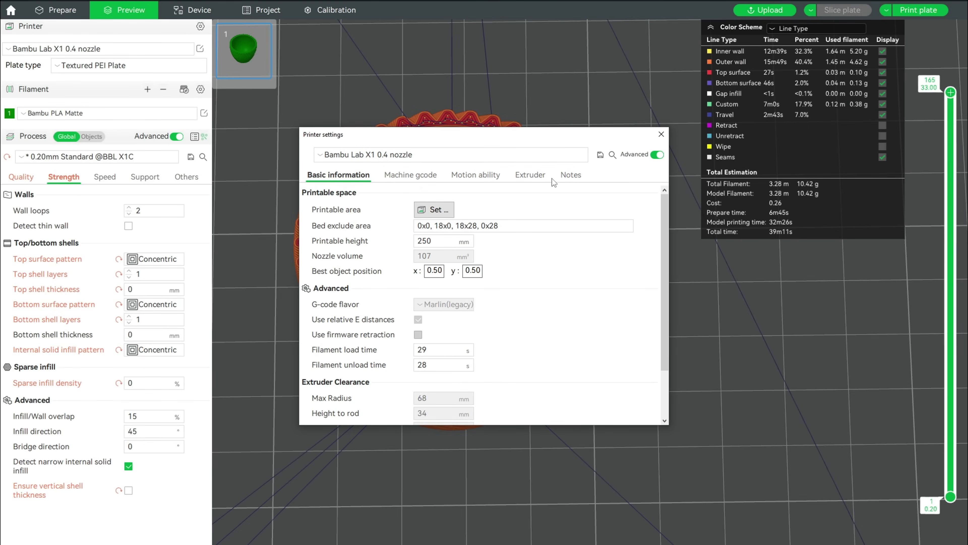
- Set the extruder's Z hop when retracting to 0
{"action": "left_click", "coordinate": [531, 175]}
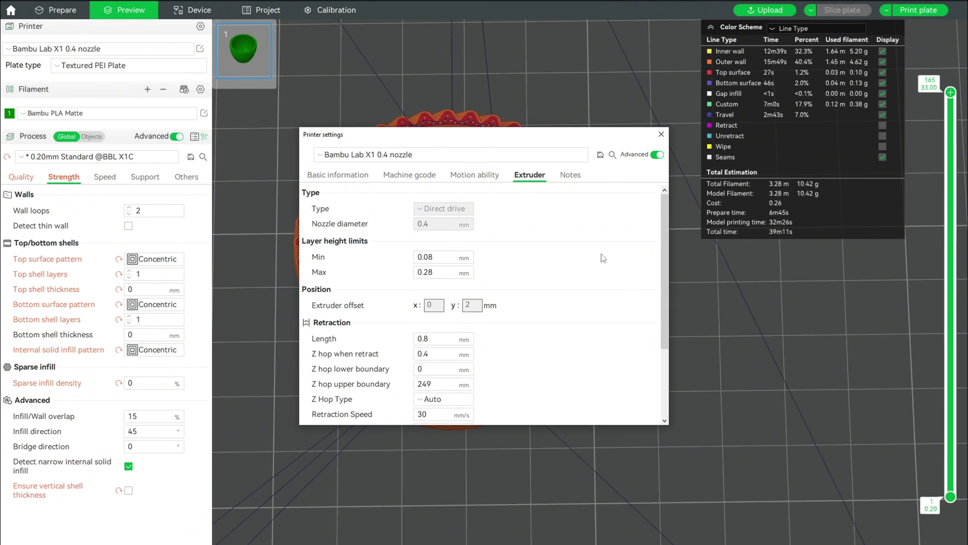
{"action": "left_click", "coordinate": [464, 351]}
{"action": "left_click_drag", "start_coordinate": [463, 351], "coordinate": [409, 357]}
{"action": "type", "text": "0"}
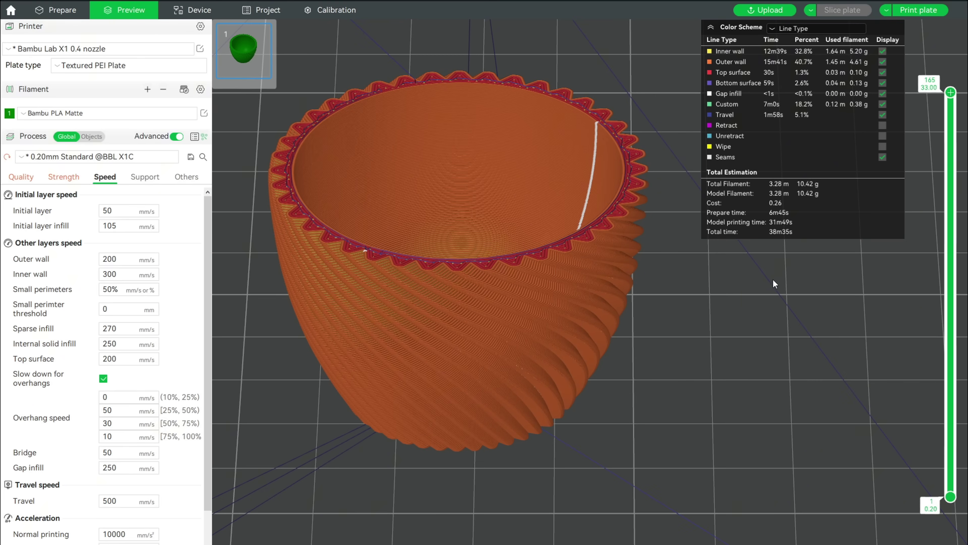
- Colour the preview by speed and turn off Slow down for overhangs
{"action": "left_click", "coordinate": [801, 29]}
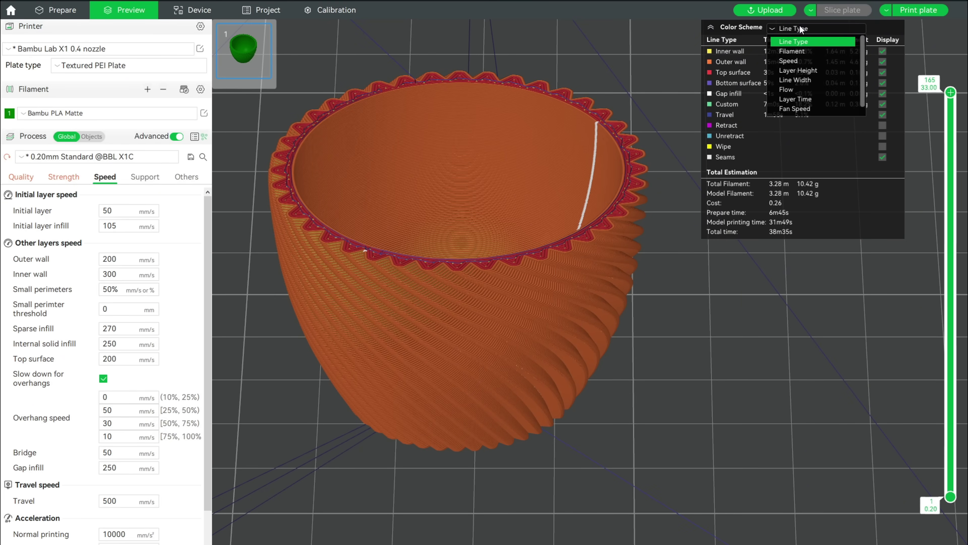
{"action": "left_click", "coordinate": [792, 63]}
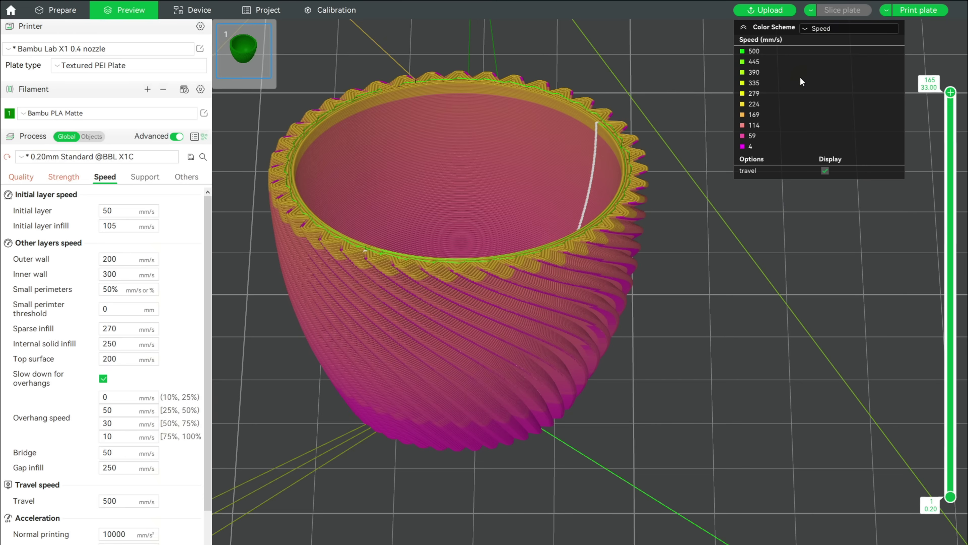
{"action": "mouse_move", "coordinate": [951, 92]}
{"action": "left_mouse_down"}
{"action": "mouse_move", "coordinate": [951, 204]}
{"action": "mouse_move", "coordinate": [951, 92]}
{"action": "left_mouse_up"}
{"action": "left_click_drag", "start_coordinate": [768, 328], "coordinate": [617, 294]}
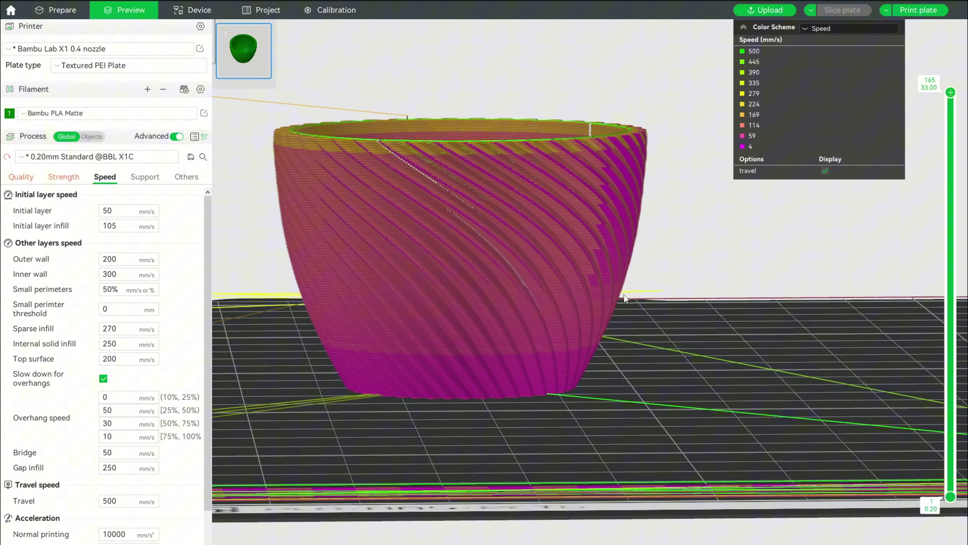
{"action": "left_click_drag", "start_coordinate": [626, 329], "coordinate": [171, 244]}
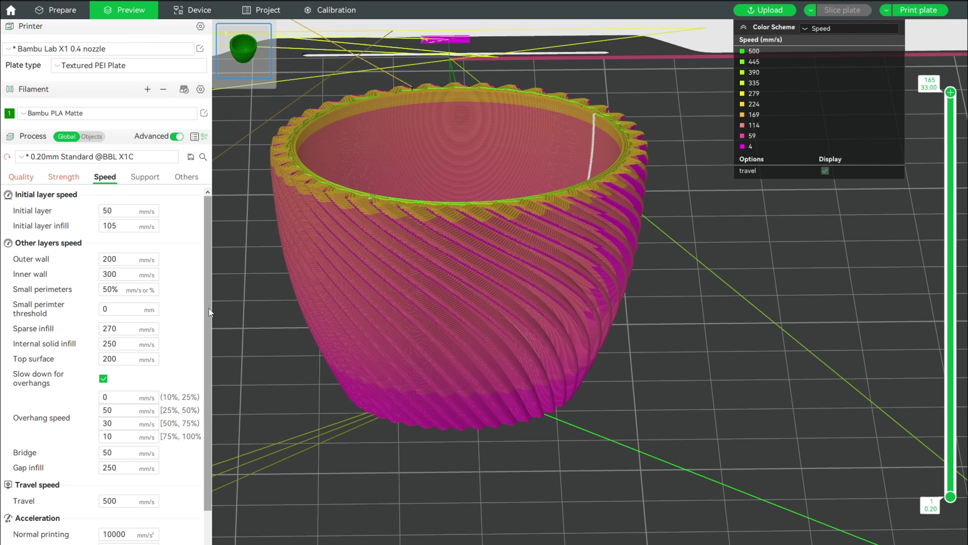
{"action": "left_click_drag", "start_coordinate": [208, 308], "coordinate": [205, 352]}
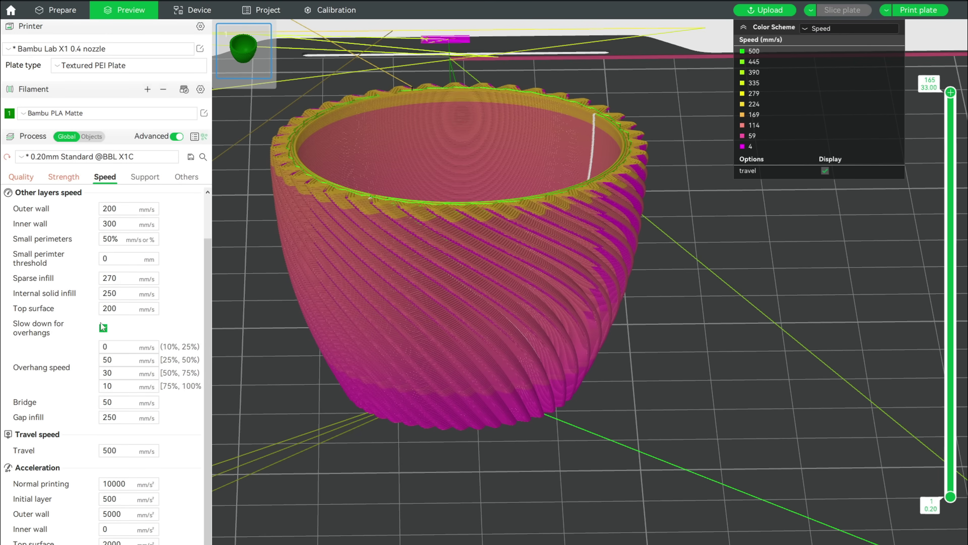
{"action": "left_click", "coordinate": [103, 328]}
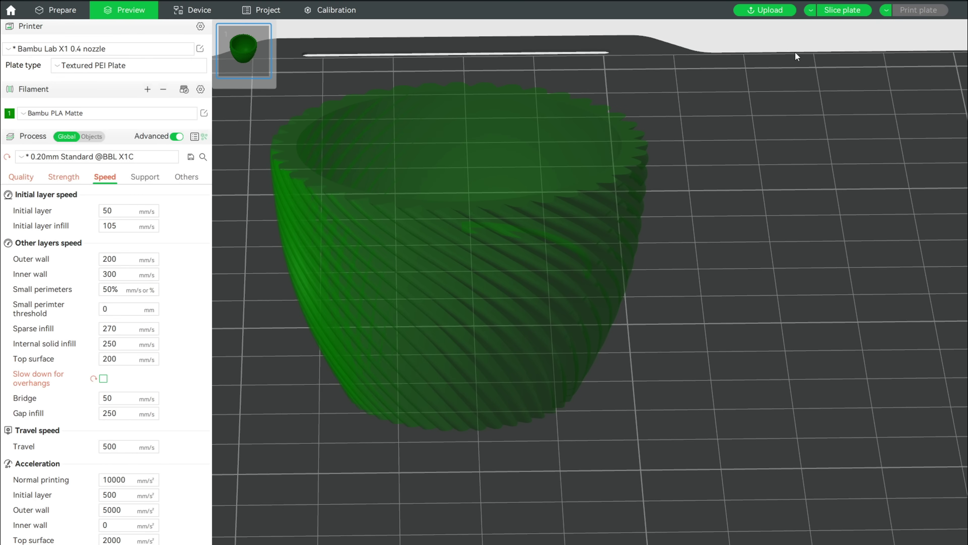
- Reslice, then turn off Slow printing down for better layer cooling in filament cooling settings
{"action": "left_click", "coordinate": [839, 11]}
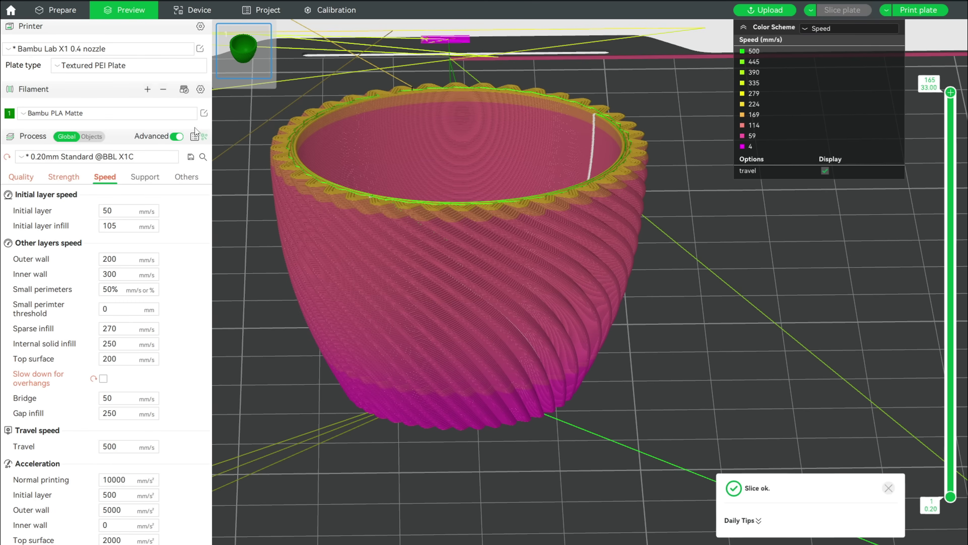
{"action": "left_click", "coordinate": [204, 113]}
{"action": "left_click", "coordinate": [366, 175]}
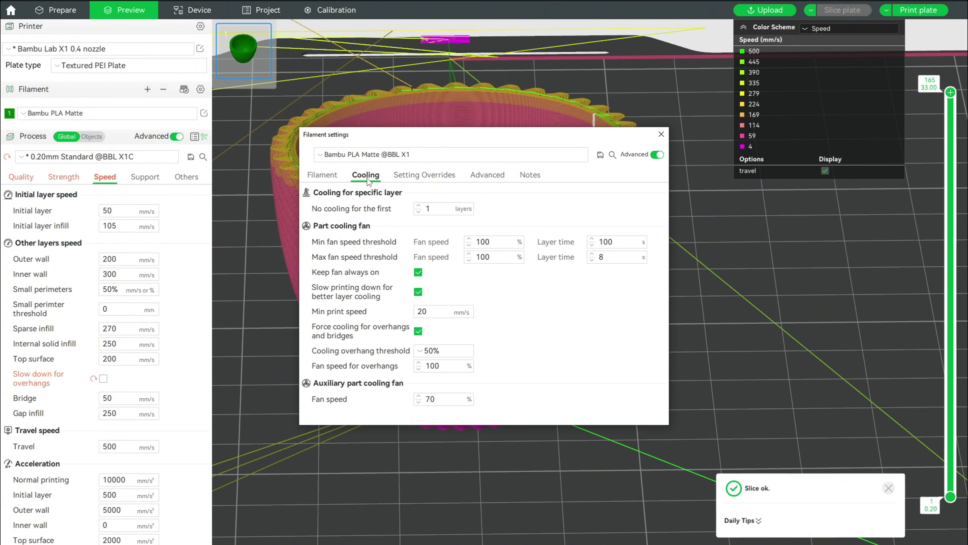
{"action": "left_click", "coordinate": [418, 291]}
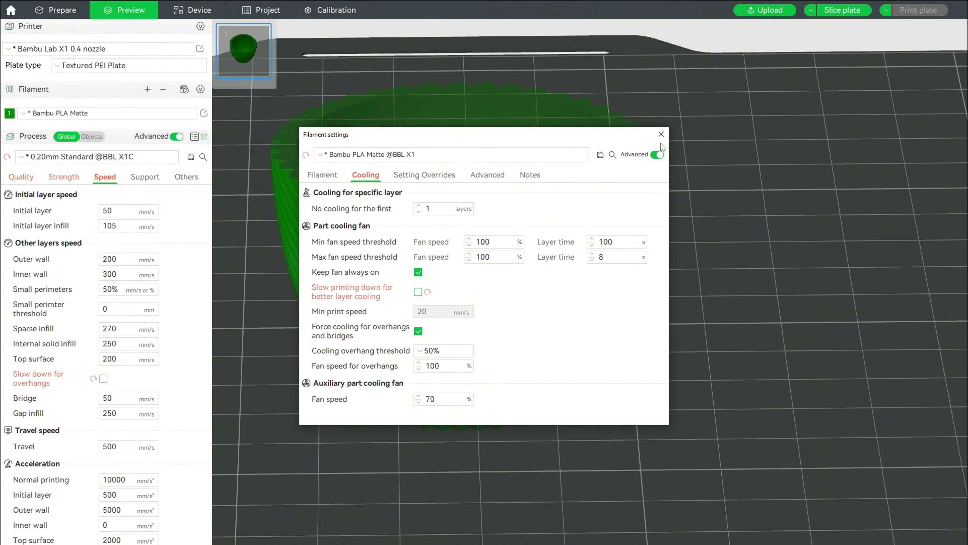
{"action": "left_click", "coordinate": [661, 134]}
- Reslice the plate and step the preview down to the lowest layers
{"action": "left_click", "coordinate": [841, 10]}
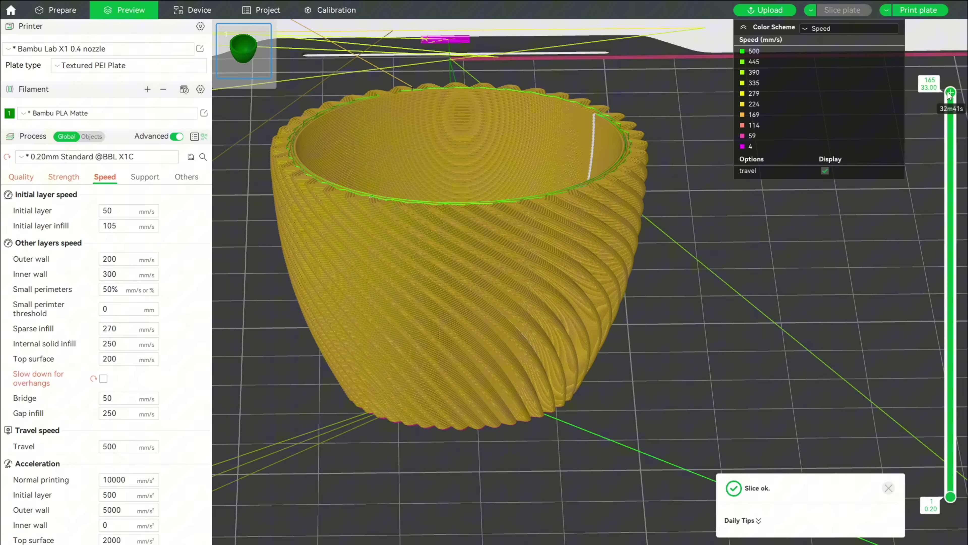
{"action": "left_click_drag", "start_coordinate": [950, 95], "coordinate": [952, 107]}
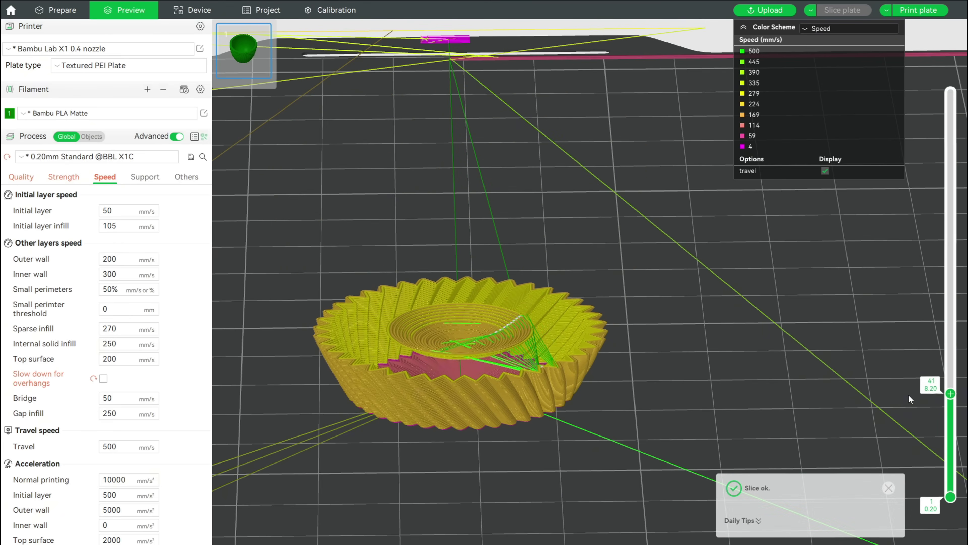
{"action": "left_click_drag", "start_coordinate": [899, 426], "coordinate": [894, 446]}
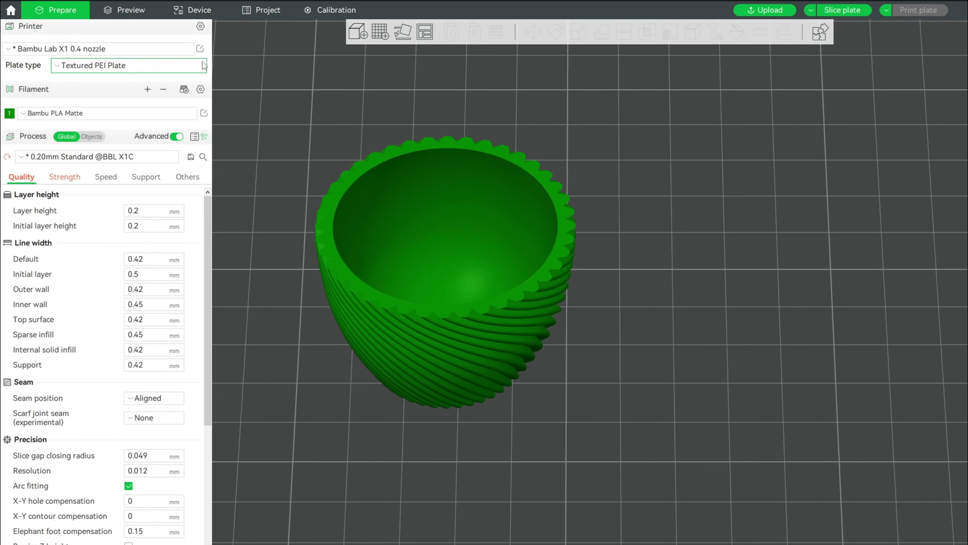
{"action": "left_click", "coordinate": [200, 48]}
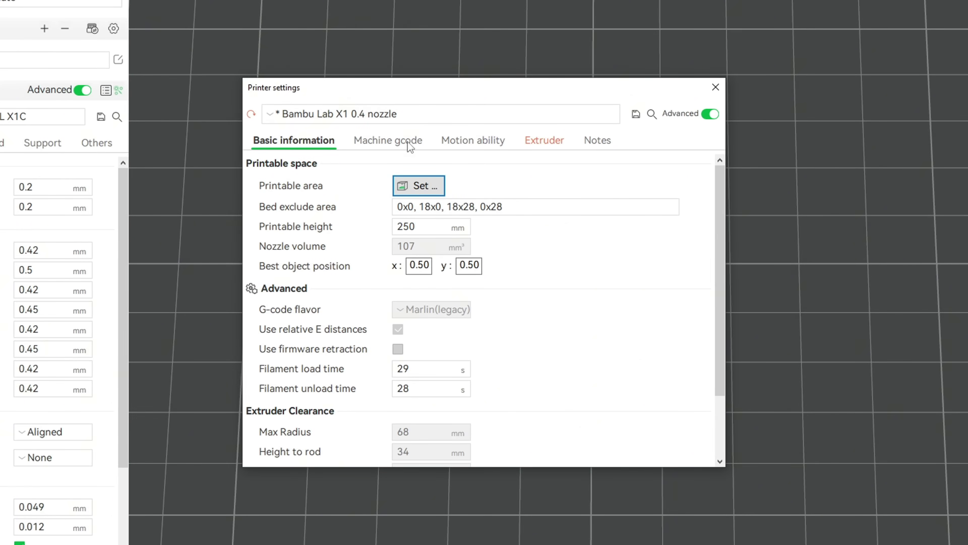
{"action": "left_click", "coordinate": [407, 142]}
{"action": "scroll", "coordinate": [700, 220], "scroll_direction": "down", "scroll_amount": 10}
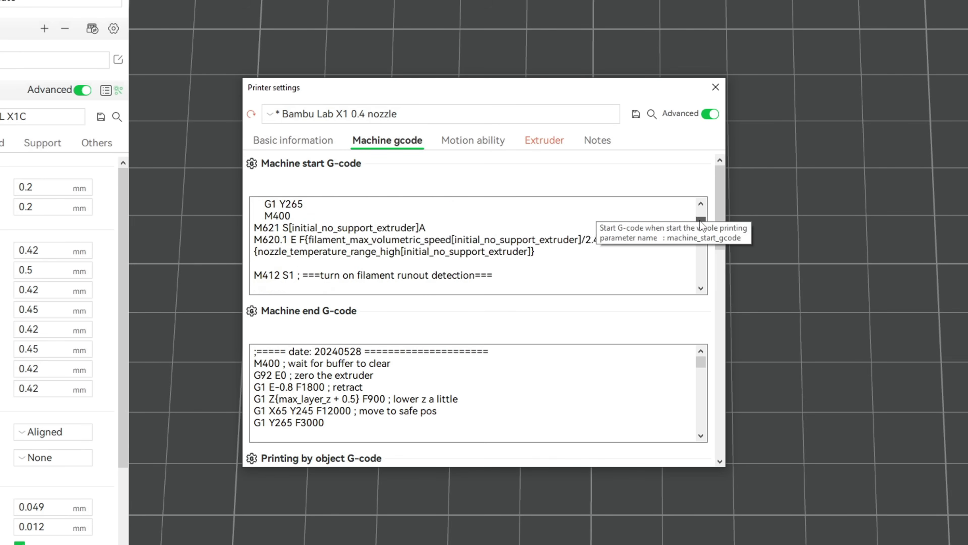
{"action": "scroll", "coordinate": [327, 247], "scroll_direction": "down", "scroll_amount": 5}
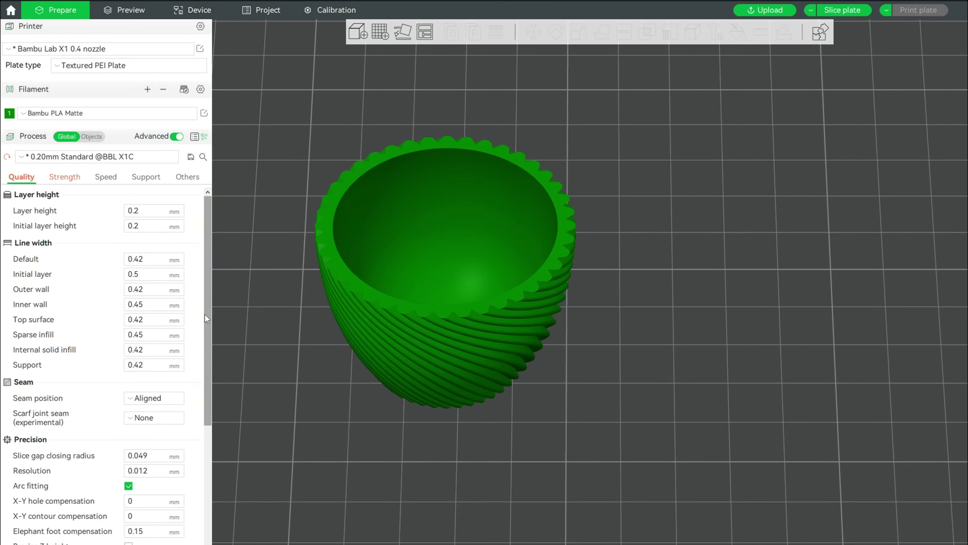
- Set initial layer line width 0.53 mm and elephant foot compensation 0.25 mm, then reslice (38m16s)
{"action": "left_click_drag", "start_coordinate": [205, 314], "coordinate": [208, 379]}
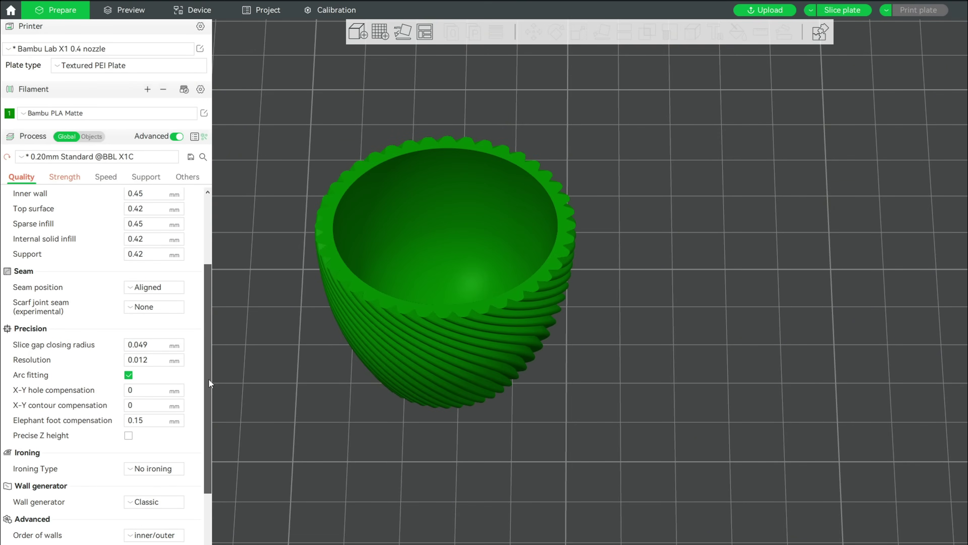
{"action": "left_click", "coordinate": [139, 420]}
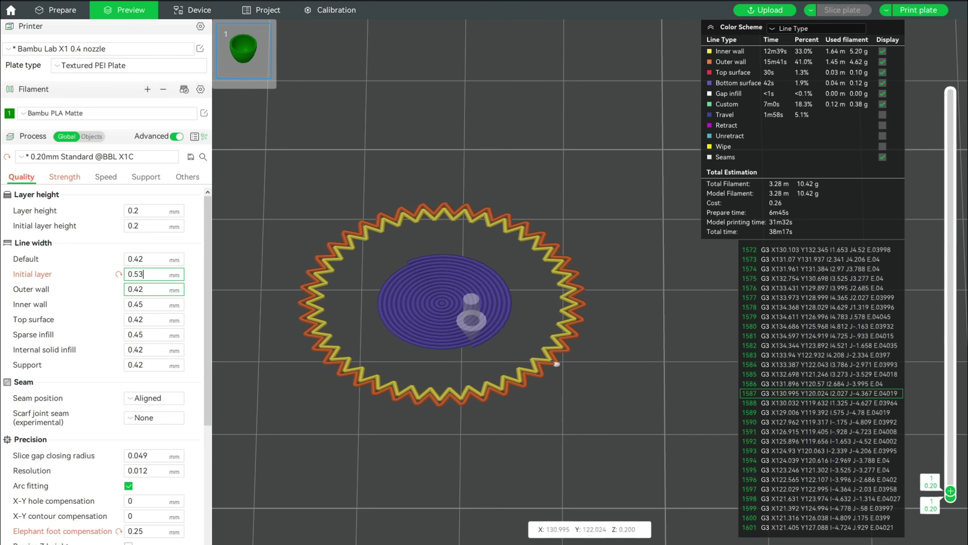
{"action": "key", "text": "Return"}
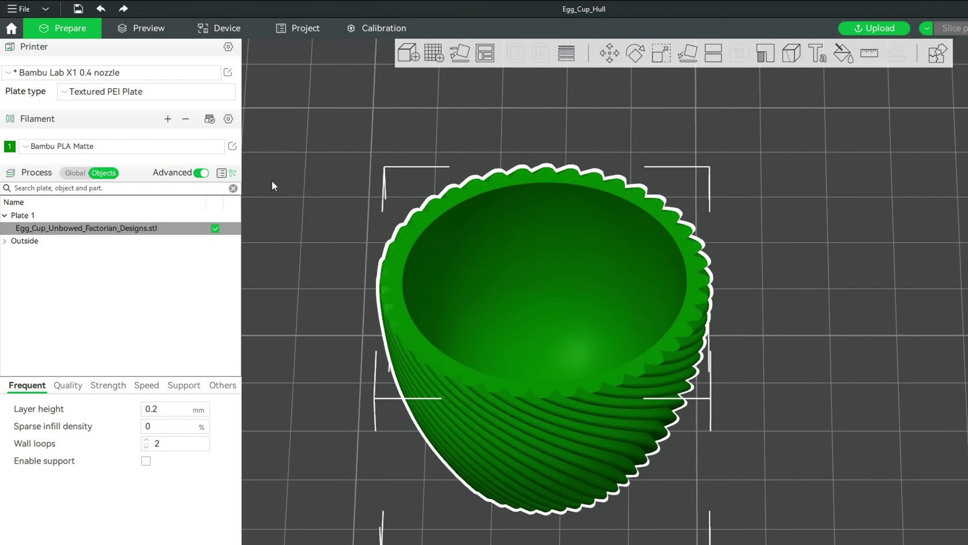
- Add a Cylinder modifier to the egg cup object
{"action": "right_click", "coordinate": [78, 229]}
{"action": "mouse_move", "coordinate": [133, 381]}
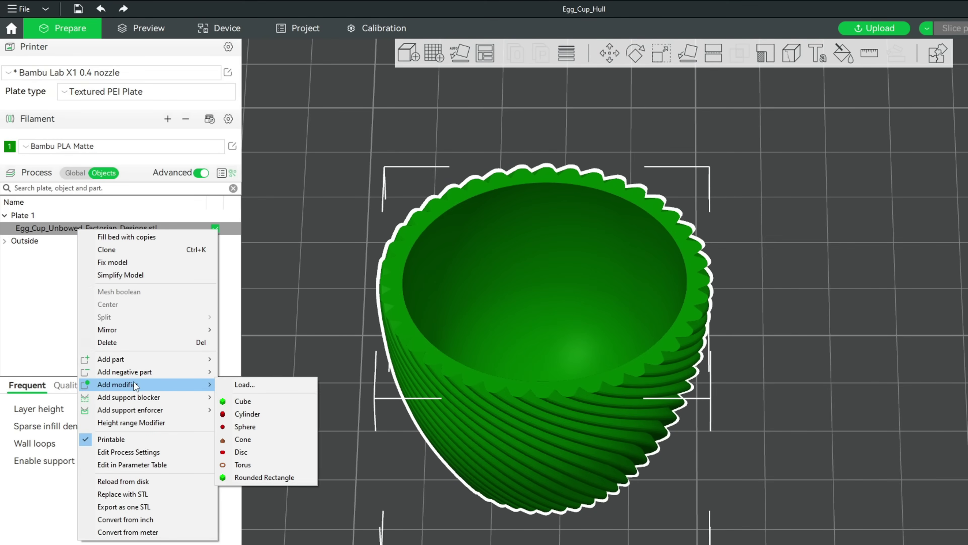
{"action": "left_click", "coordinate": [258, 411]}
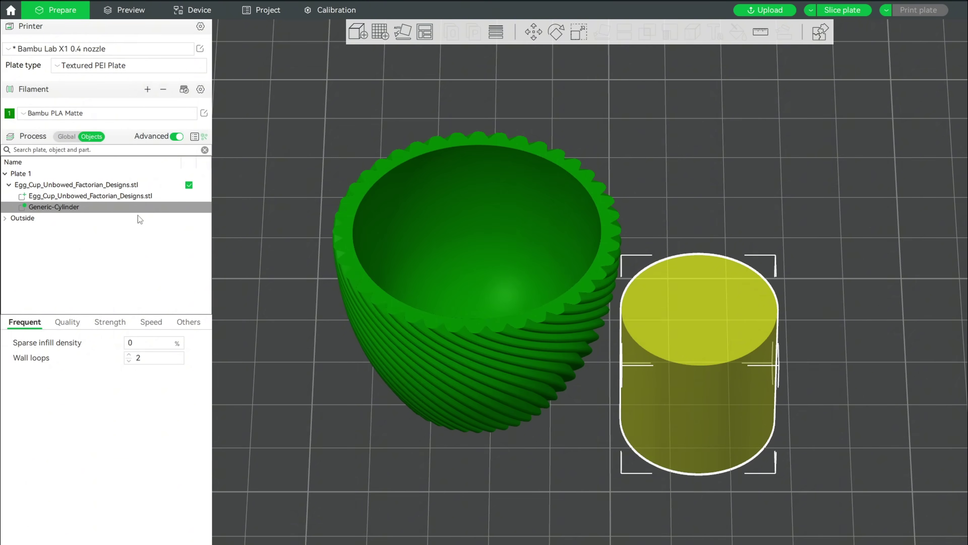
{"action": "left_click", "coordinate": [108, 196]}
- Position the cylinder modifier at X 128, Y 128 inside the cup
{"action": "left_click", "coordinate": [528, 29]}
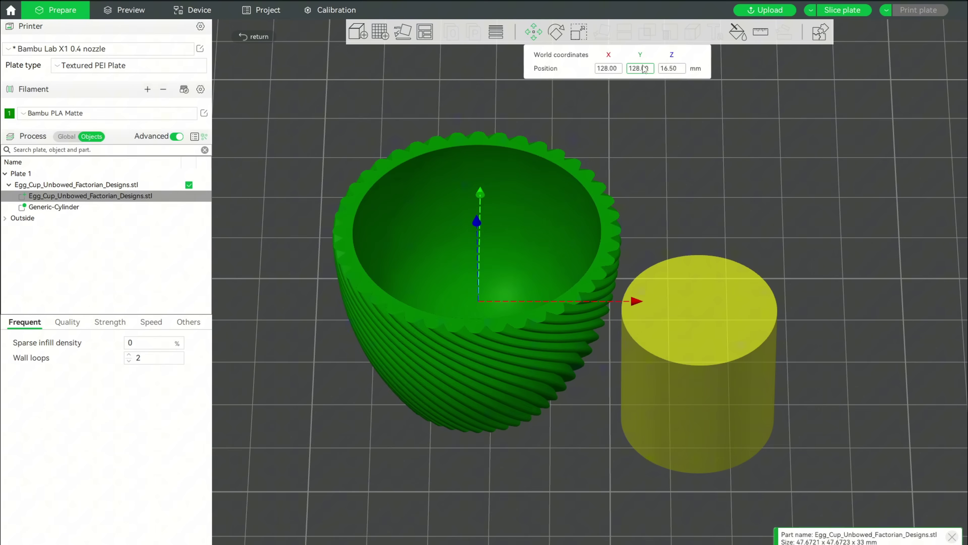
{"action": "left_click", "coordinate": [691, 336]}
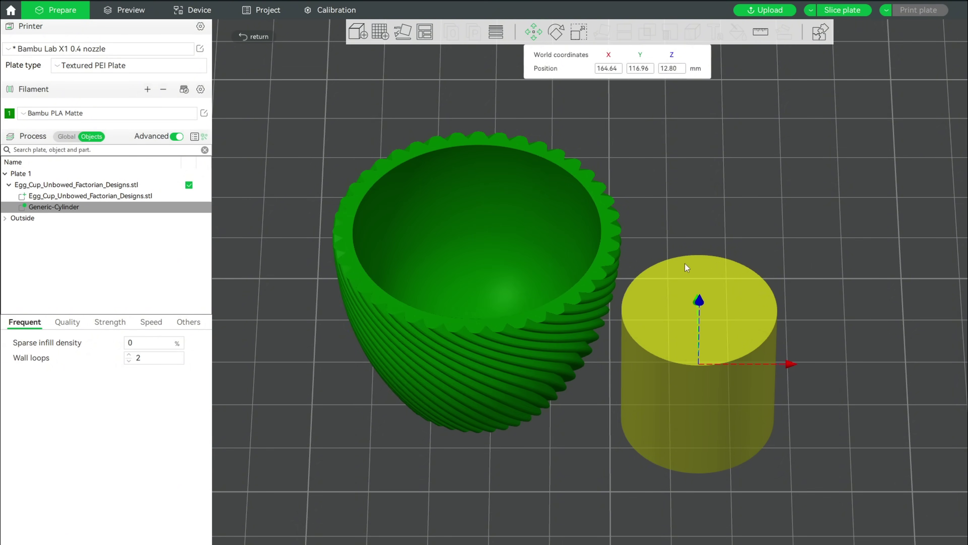
{"action": "left_click", "coordinate": [615, 70]}
{"action": "type", "text": "128"}
{"action": "key", "text": "Tab"}
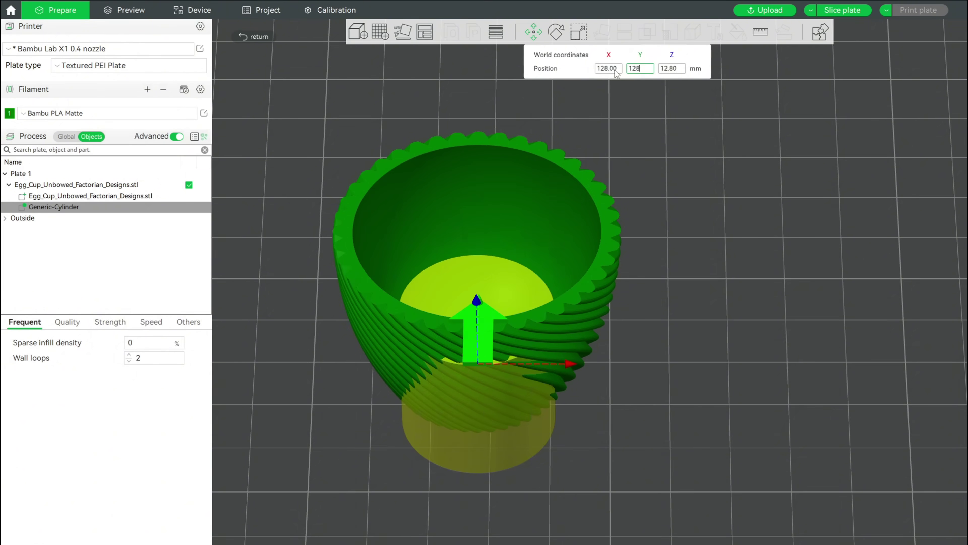
{"action": "type", "text": "128"}
{"action": "key", "text": "Return"}
- Scale the cylinder wider than the cup in X and Y with a 2 mm height
{"action": "left_click", "coordinate": [585, 37]}
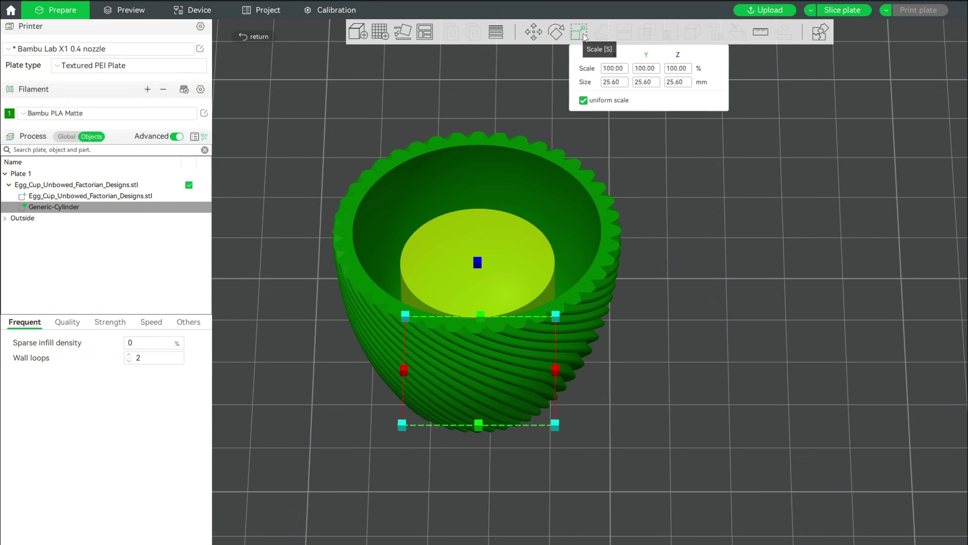
{"action": "left_click_drag", "start_coordinate": [554, 371], "coordinate": [599, 366]}
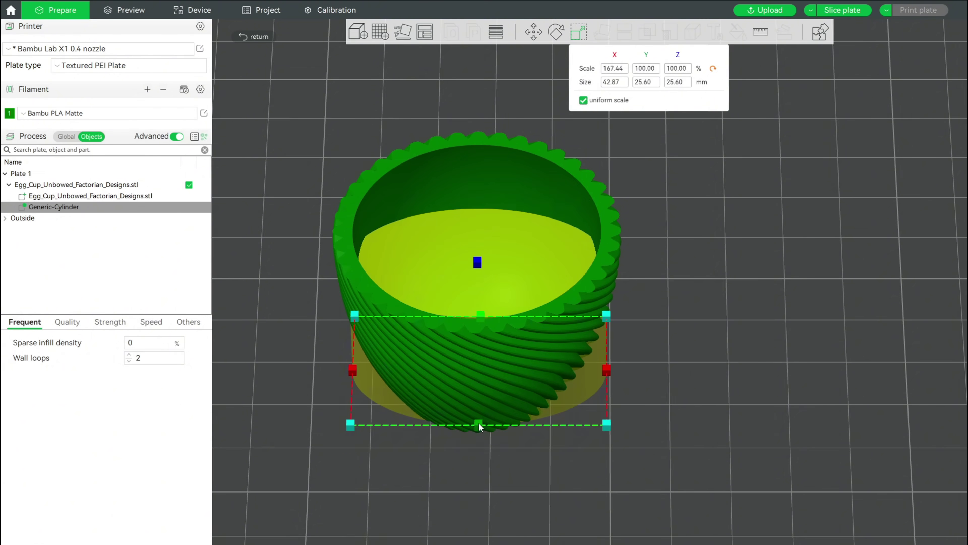
{"action": "left_click_drag", "start_coordinate": [479, 424], "coordinate": [480, 456]}
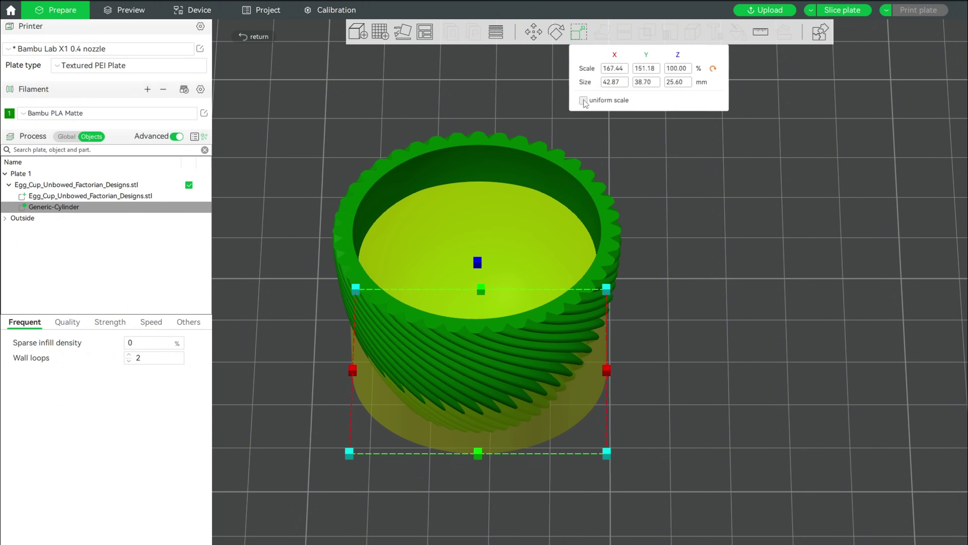
{"action": "left_click", "coordinate": [687, 86]}
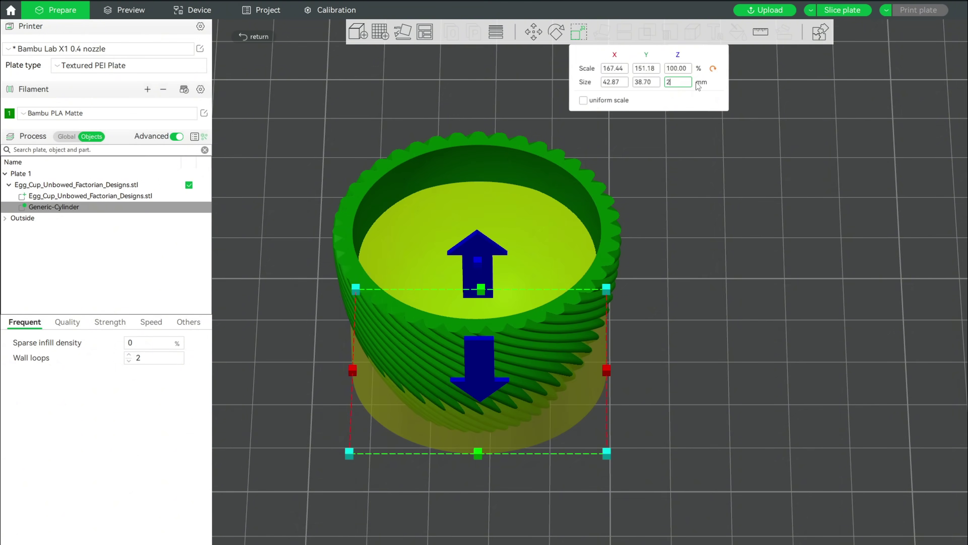
{"action": "type", "text": "2"}
{"action": "key", "text": "Return"}
{"action": "left_click_drag", "start_coordinate": [682, 153], "coordinate": [663, 364]}
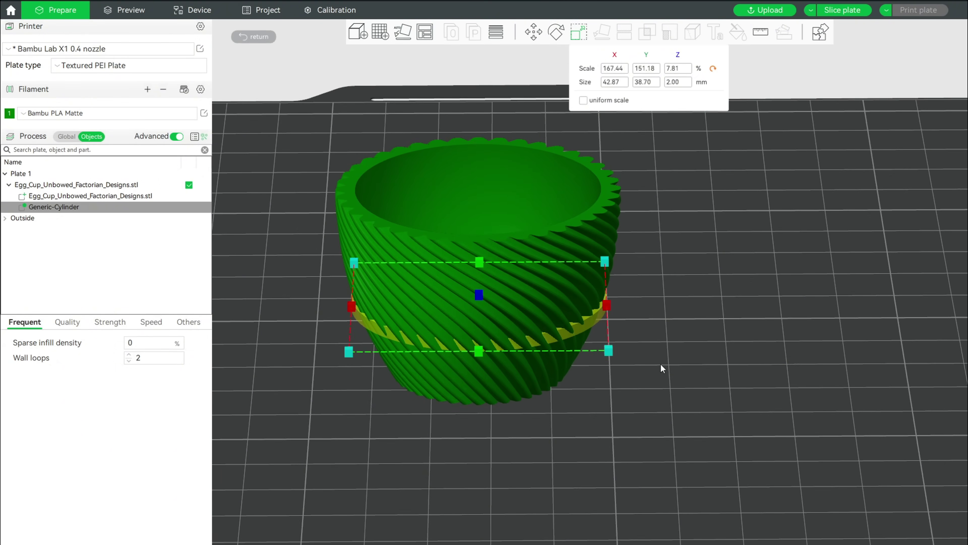
- Move the flat disc to Z 1 so it rests at the cup's base
{"action": "left_click", "coordinate": [536, 35]}
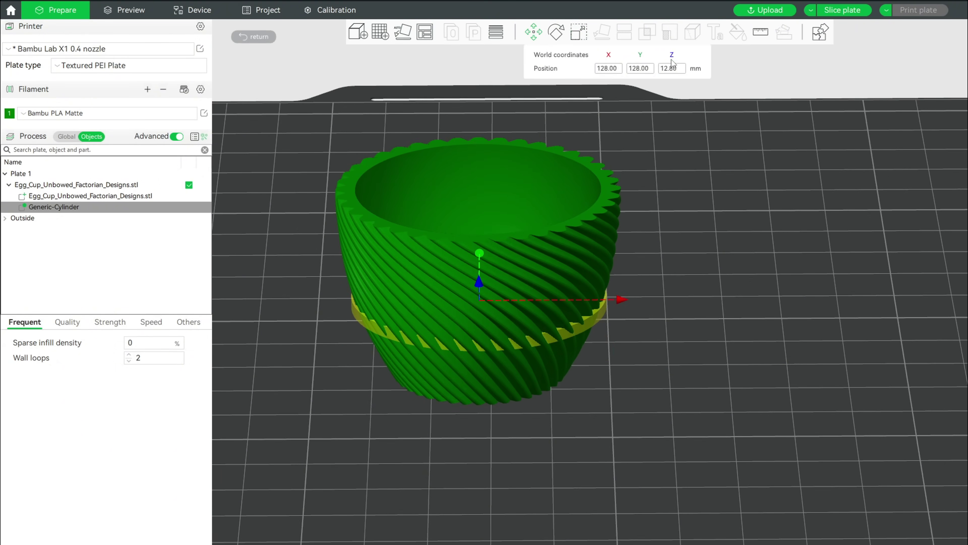
{"action": "left_click", "coordinate": [679, 72]}
{"action": "type", "text": "1"}
{"action": "key", "text": "Return"}
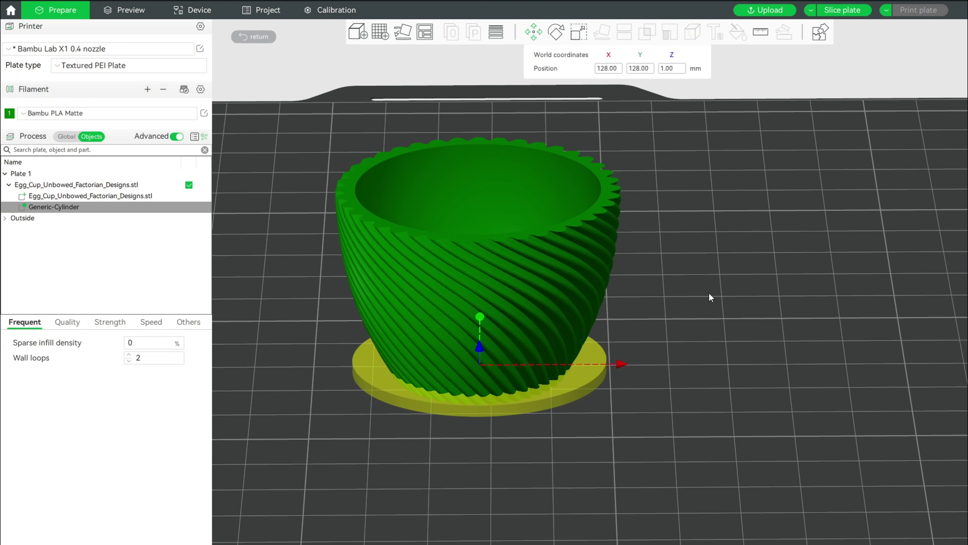
{"action": "left_click_drag", "start_coordinate": [711, 298], "coordinate": [141, 214]}
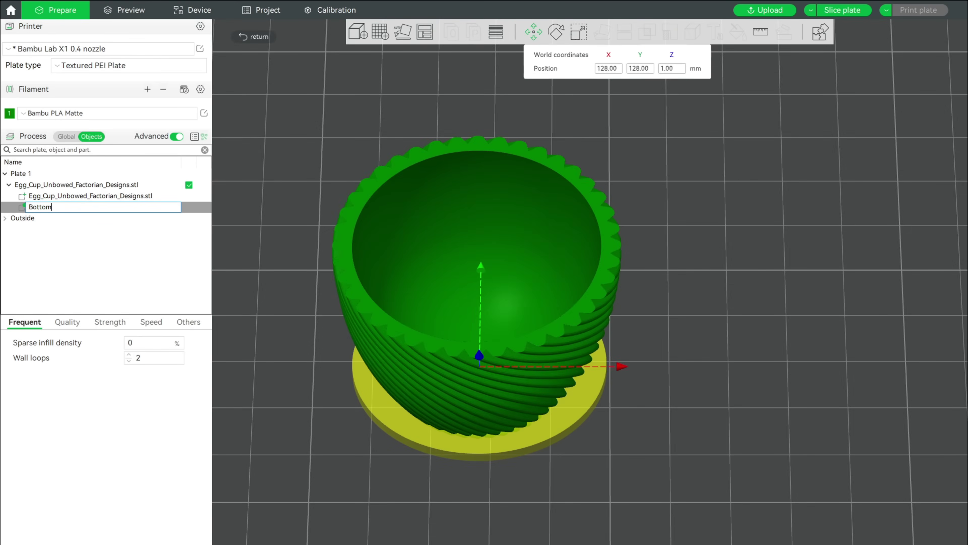
- Give the Bottom modifier 3 bottom shell layers and check layers up to 15 (38m6s, 10.70 g)
{"action": "left_click", "coordinate": [109, 322]}
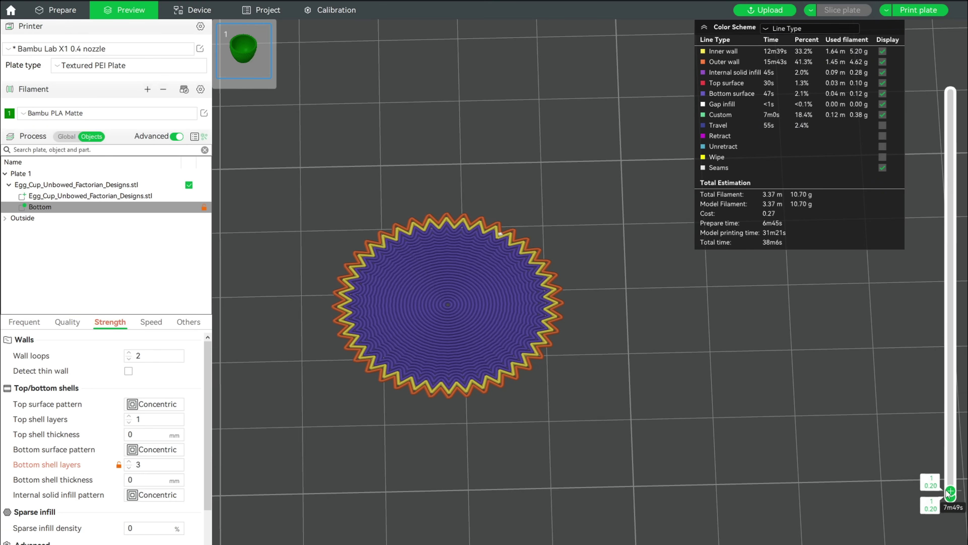
{"action": "scroll", "coordinate": [949, 494], "scroll_direction": "up", "scroll_amount": 1}
{"action": "scroll", "coordinate": [944, 492], "scroll_direction": "up", "scroll_amount": 1}
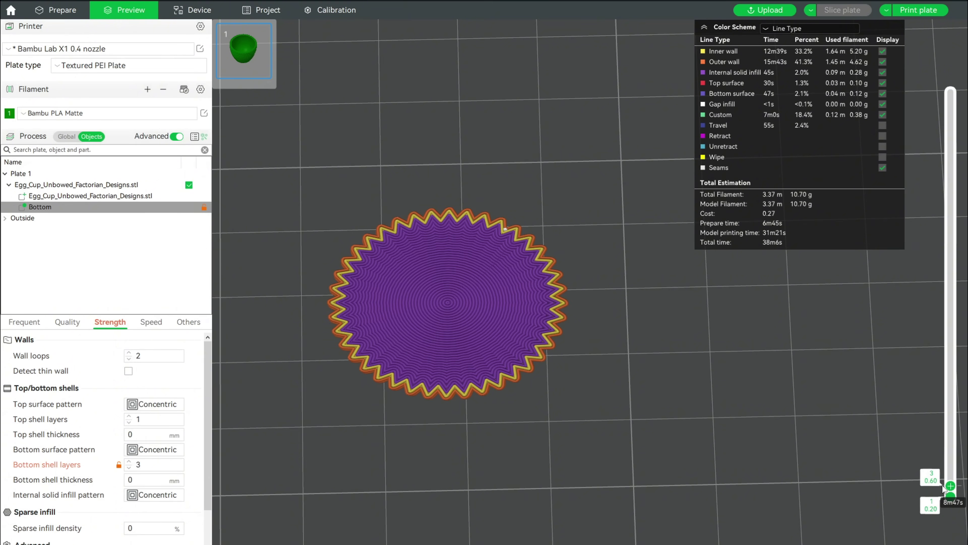
{"action": "mouse_move", "coordinate": [945, 492]}
{"action": "left_mouse_down"}
{"action": "mouse_move", "coordinate": [940, 460]}
{"action": "mouse_move", "coordinate": [951, 487]}
{"action": "left_mouse_up"}
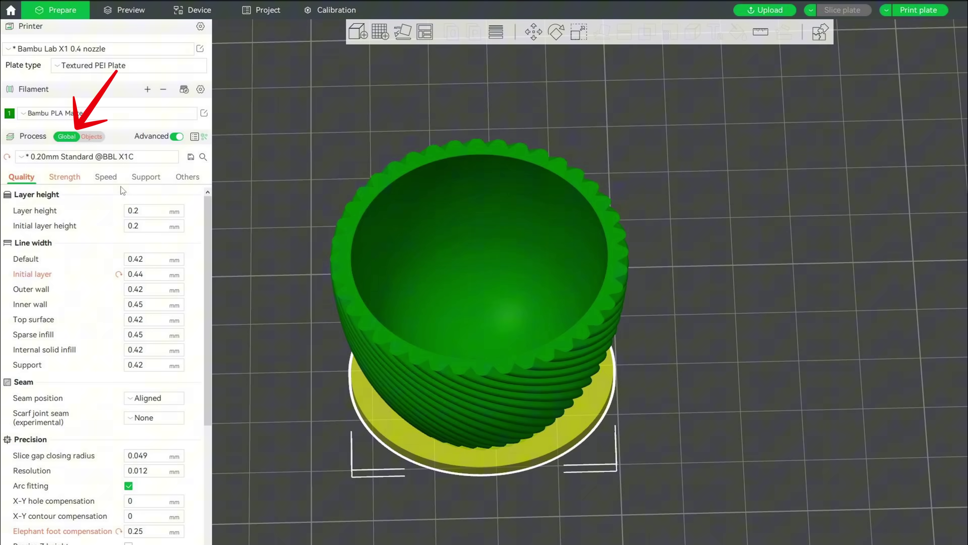
- Set the global initial layer speed to 30 mm/s and check the resliced preview (38m13s)
{"action": "left_click", "coordinate": [106, 176]}
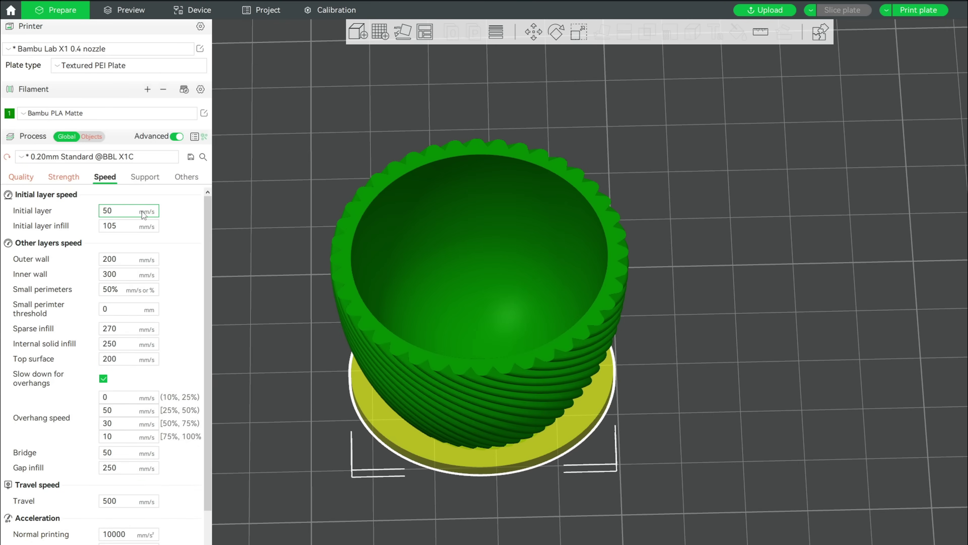
{"action": "left_click", "coordinate": [111, 211]}
{"action": "left_click", "coordinate": [260, 215]}
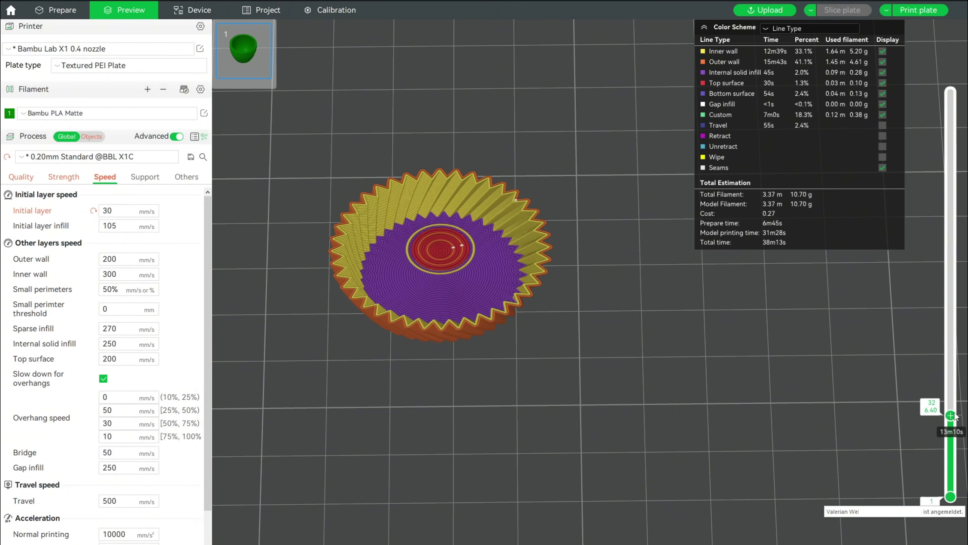
{"action": "left_click_drag", "start_coordinate": [951, 392], "coordinate": [950, 422]}
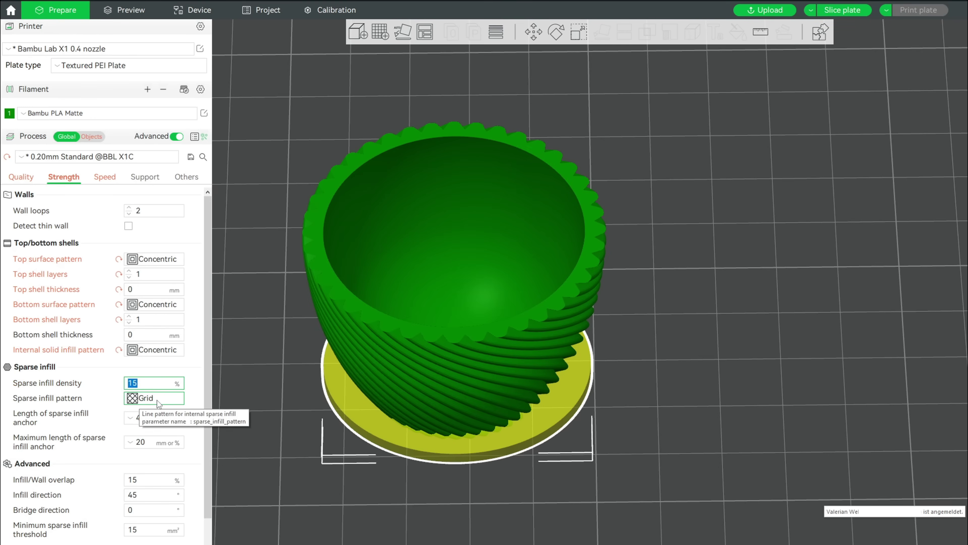
- Change the egg cup's sparse infill pattern to Lightning, keeping 15% density
{"action": "left_click", "coordinate": [157, 399]}
{"action": "scroll", "coordinate": [202, 260], "scroll_direction": "down", "scroll_amount": 2}
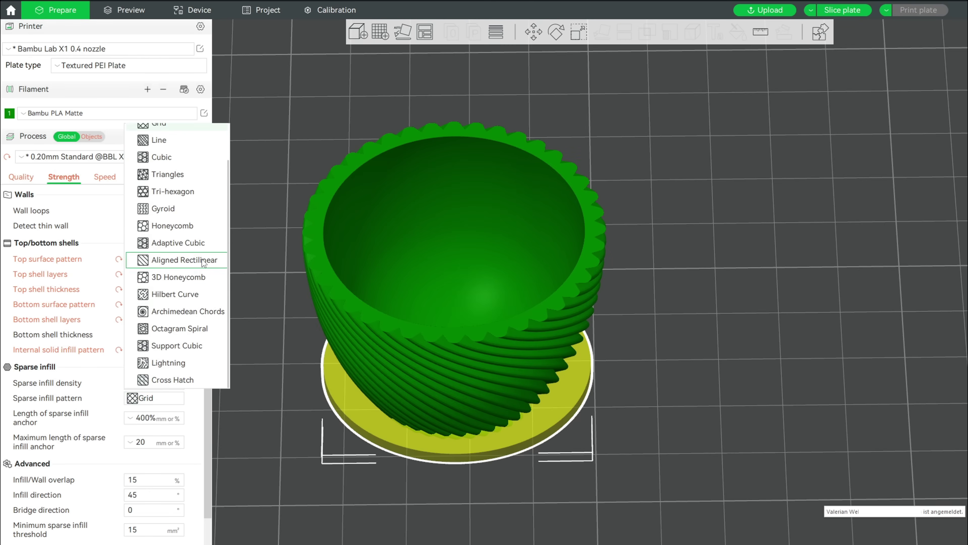
{"action": "left_click", "coordinate": [188, 363]}
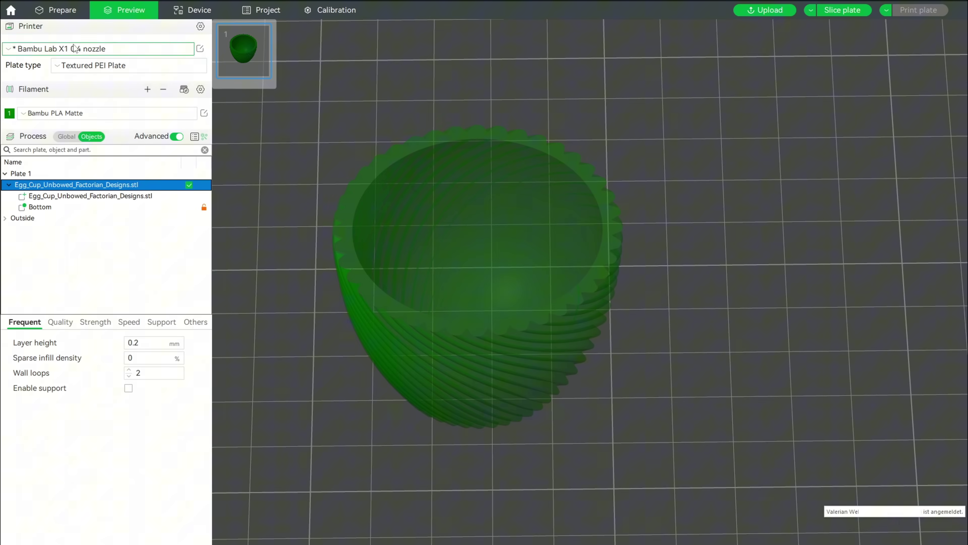
- Add a cylinder modifier to the egg cup and view the plate from above
{"action": "left_click", "coordinate": [69, 12]}
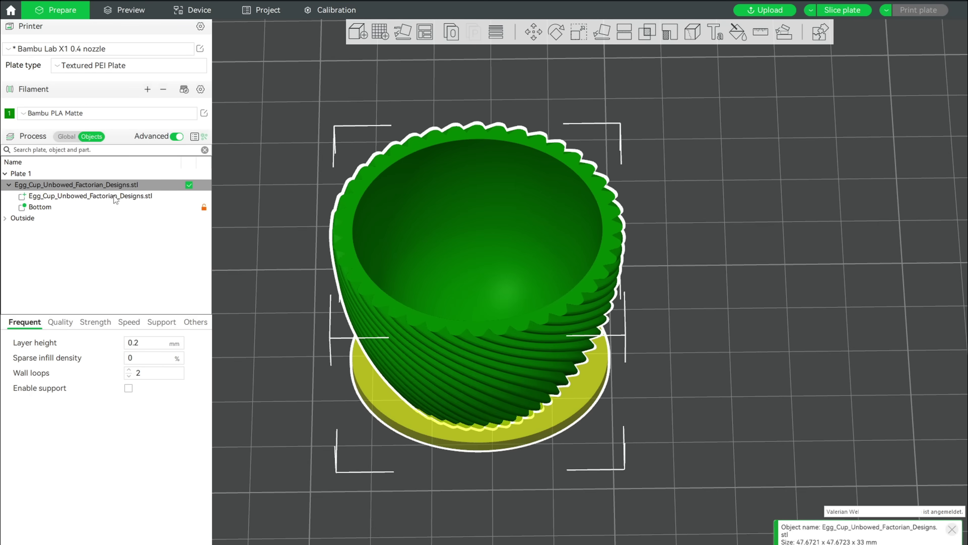
{"action": "right_click", "coordinate": [90, 184]}
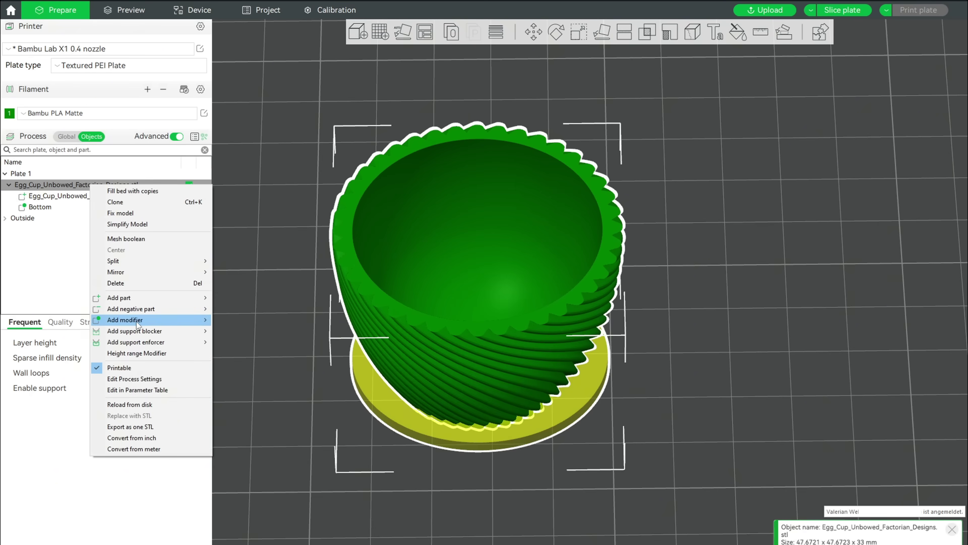
{"action": "mouse_move", "coordinate": [186, 324]}
{"action": "left_click", "coordinate": [247, 345]}
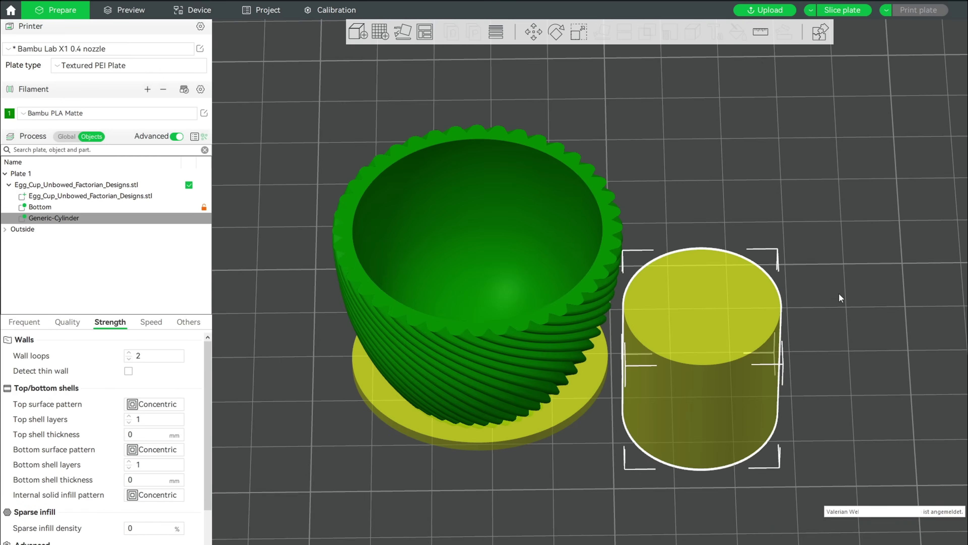
{"action": "key", "text": "1"}
- Scale the cylinder modifier to 15 mm in X and Y
{"action": "left_click", "coordinate": [579, 31]}
{"action": "left_click", "coordinate": [615, 82]}
{"action": "type", "text": "14"}
{"action": "key", "text": "Tab"}
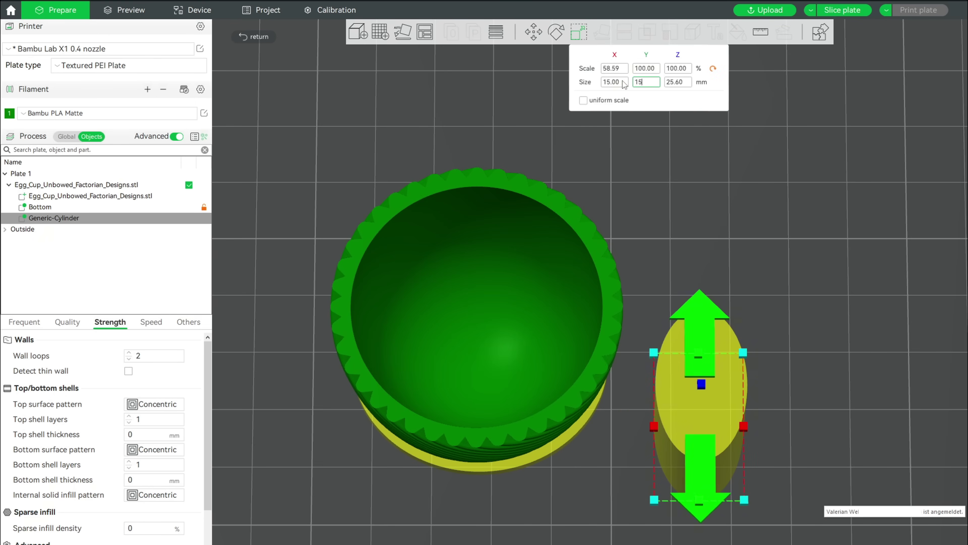
{"action": "type", "text": "14"}
{"action": "key", "text": "Return"}
{"action": "key", "text": "m"}
- Centre the cylinder modifier at X 128, Y 128
{"action": "left_click", "coordinate": [617, 70]}
{"action": "key", "text": "ctrl+a"}
{"action": "type", "text": "128"}
{"action": "key", "text": "Tab"}
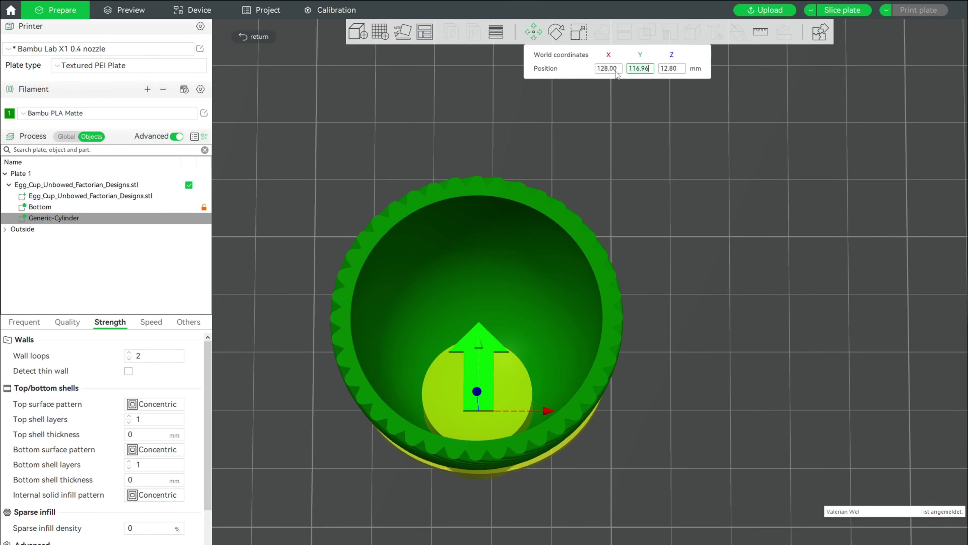
{"action": "type", "text": "128"}
{"action": "key", "text": "Return"}
- Give the cylinder modifier 15% sparse infill with the Rectilinear pattern
{"action": "scroll", "coordinate": [133, 469], "scroll_direction": "down", "scroll_amount": 2}
{"action": "left_click", "coordinate": [131, 467]}
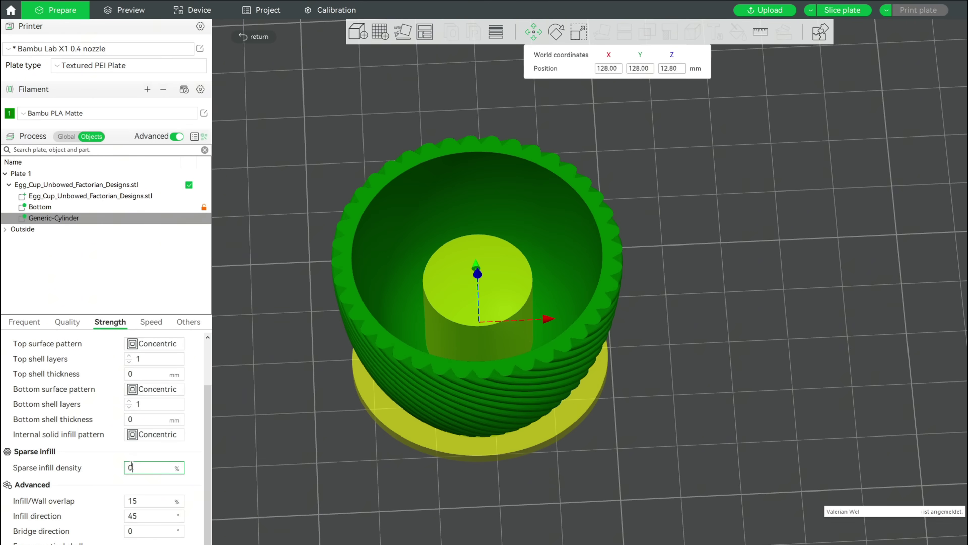
{"action": "type", "text": "15"}
{"action": "key", "text": "Return"}
{"action": "left_click", "coordinate": [148, 485]}
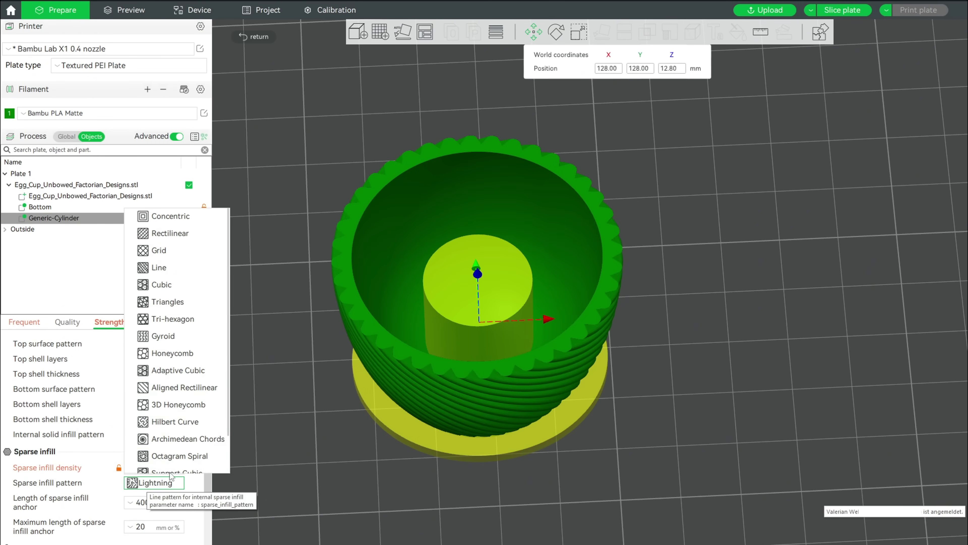
{"action": "left_click", "coordinate": [174, 233]}
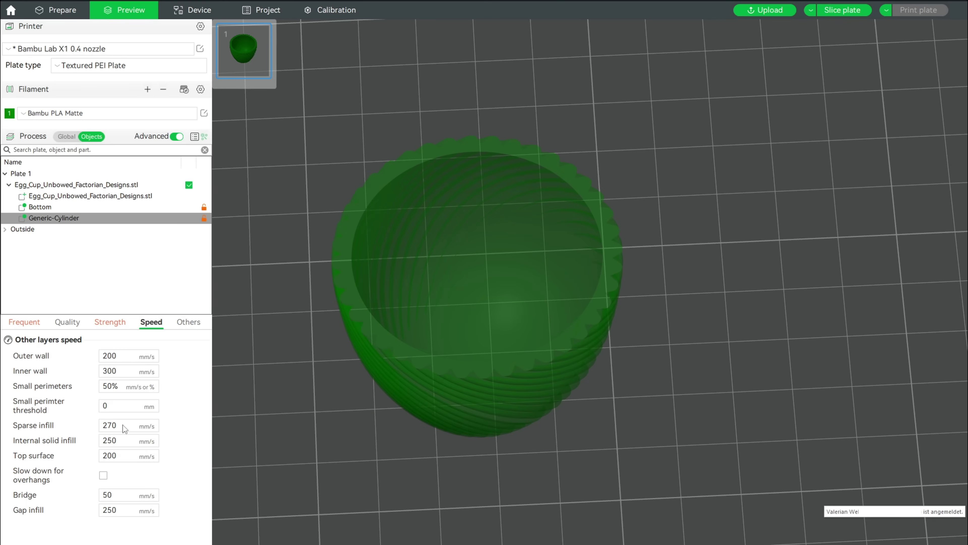
- Enable overhang slow-down and 3 top/bottom shell layers on the cylinder, then slice
{"action": "left_click", "coordinate": [104, 475]}
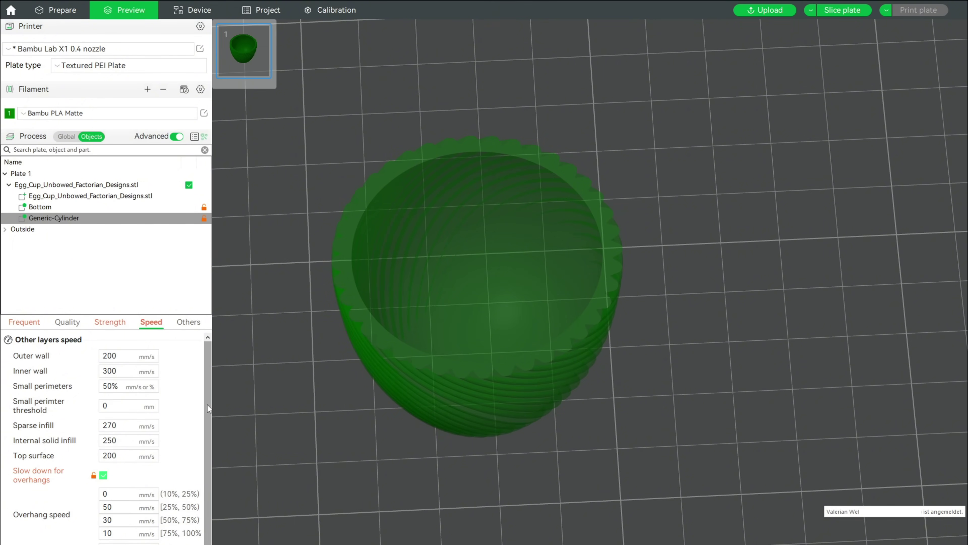
{"action": "scroll", "coordinate": [210, 408], "scroll_direction": "down", "scroll_amount": 1}
{"action": "left_click", "coordinate": [842, 10]}
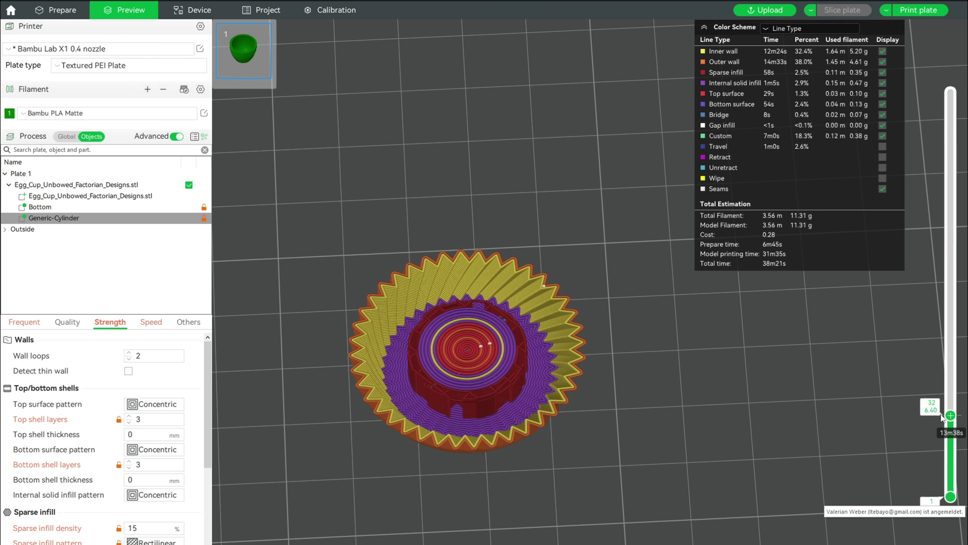
- Check the upper sliced layers, then begin renaming the cylinder modifier to InfillPillar
{"action": "left_click_drag", "start_coordinate": [940, 407], "coordinate": [941, 386]}
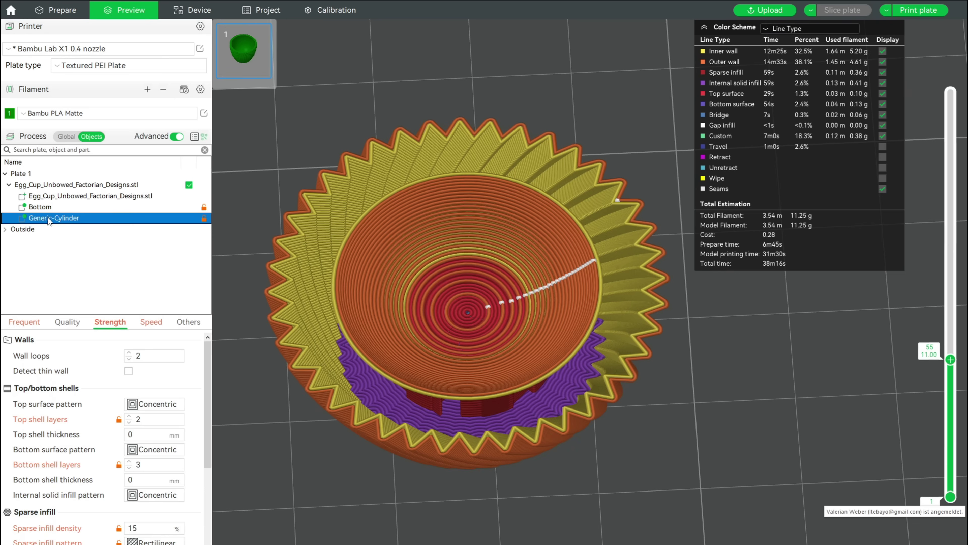
{"action": "double_click", "coordinate": [49, 218]}
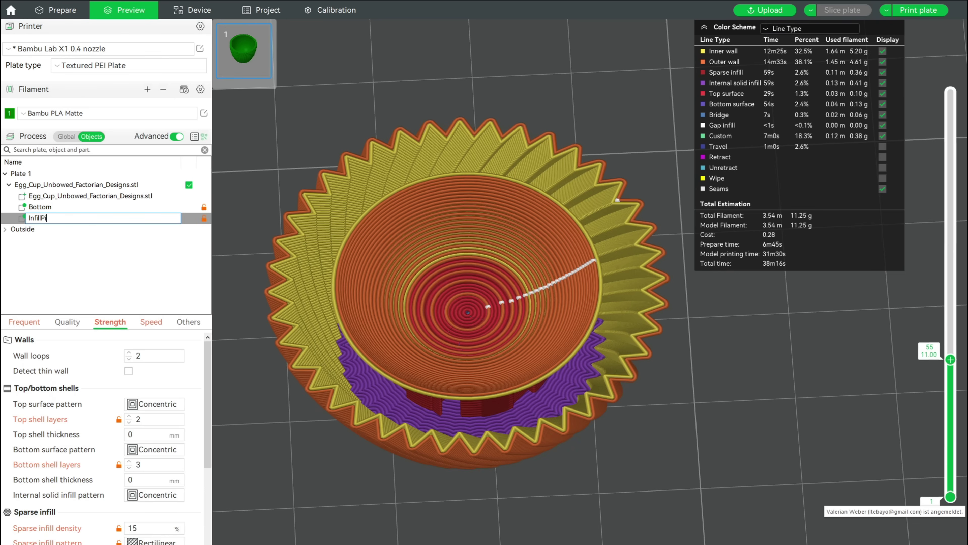
- Confirm the name InfillPillar and add a sphere modifier to the egg cup
{"action": "key", "text": "Return"}
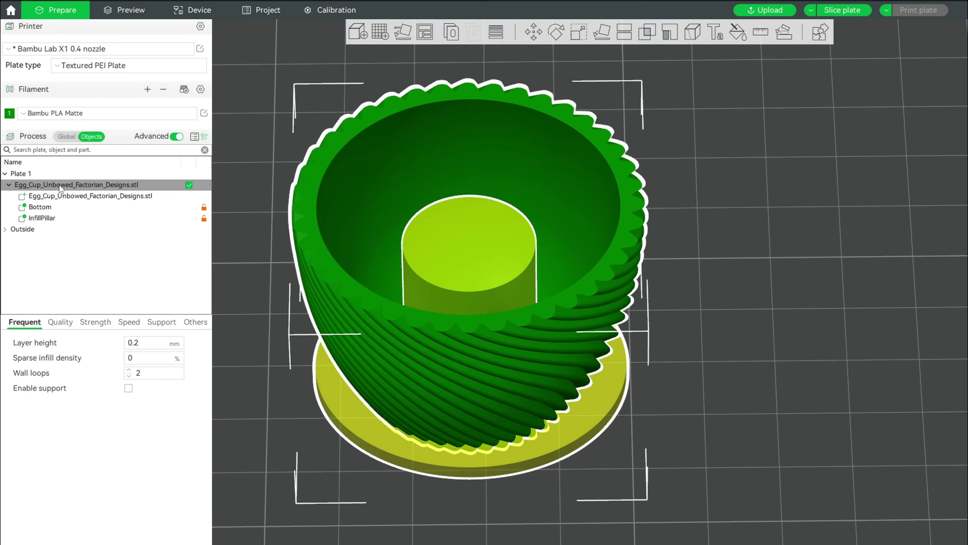
{"action": "right_click", "coordinate": [60, 185]}
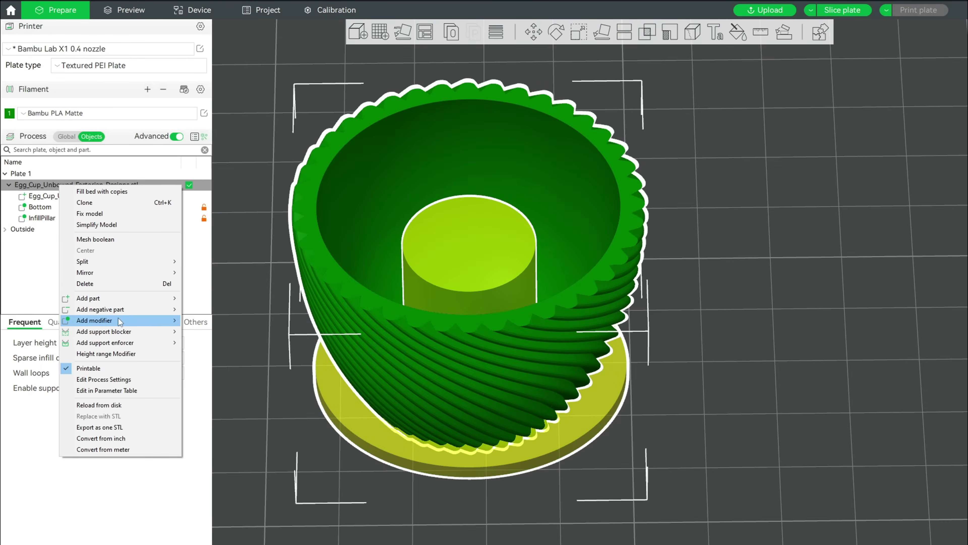
{"action": "mouse_move", "coordinate": [118, 320]}
{"action": "left_click", "coordinate": [206, 357]}
{"action": "key", "text": "1"}
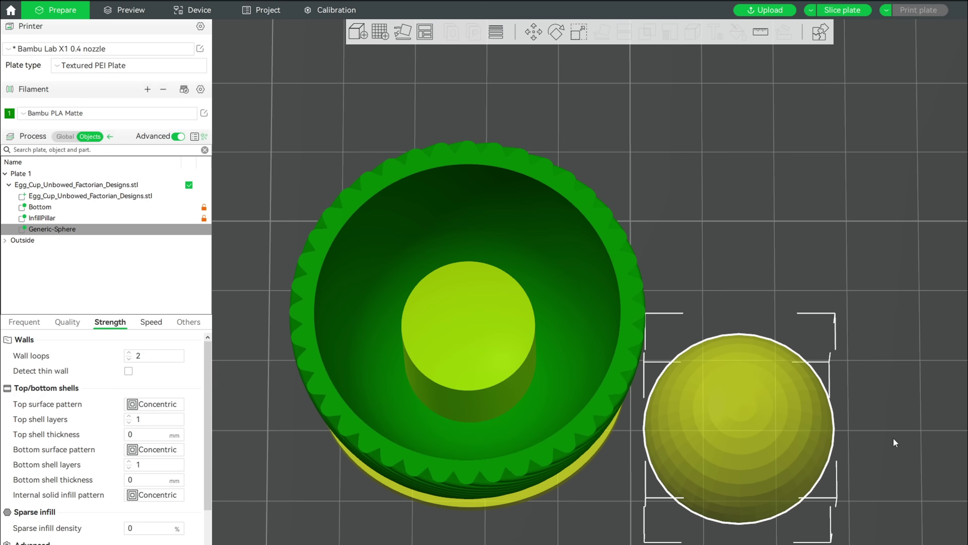
- Centre the sphere modifier at X 128, Y 128
{"action": "left_click", "coordinate": [534, 32]}
{"action": "left_click", "coordinate": [610, 69]}
{"action": "type", "text": "12"}
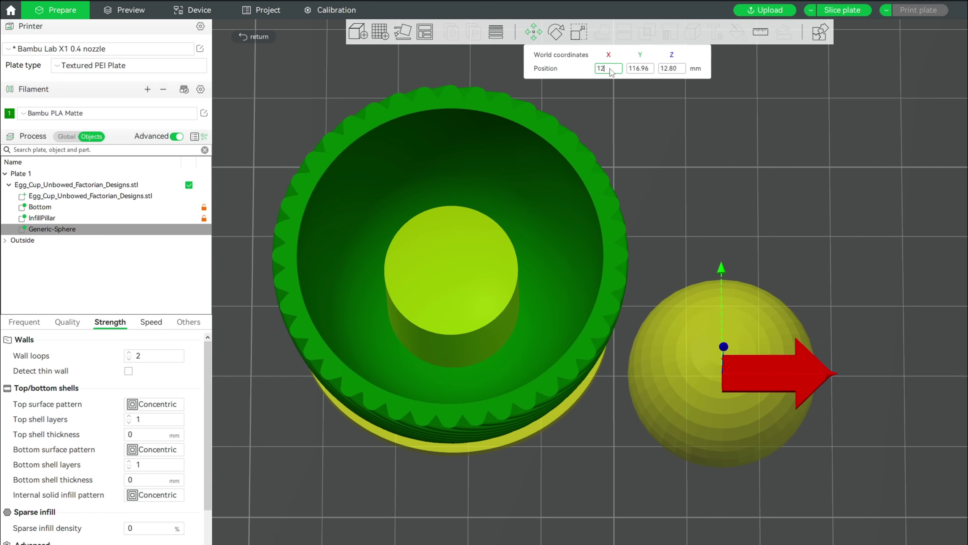
{"action": "type", "text": ".8"}
{"action": "key", "text": "Tab"}
{"action": "type", "text": "128"}
{"action": "key", "text": "Return"}
{"action": "left_click_drag", "start_coordinate": [610, 92], "coordinate": [453, 189]}
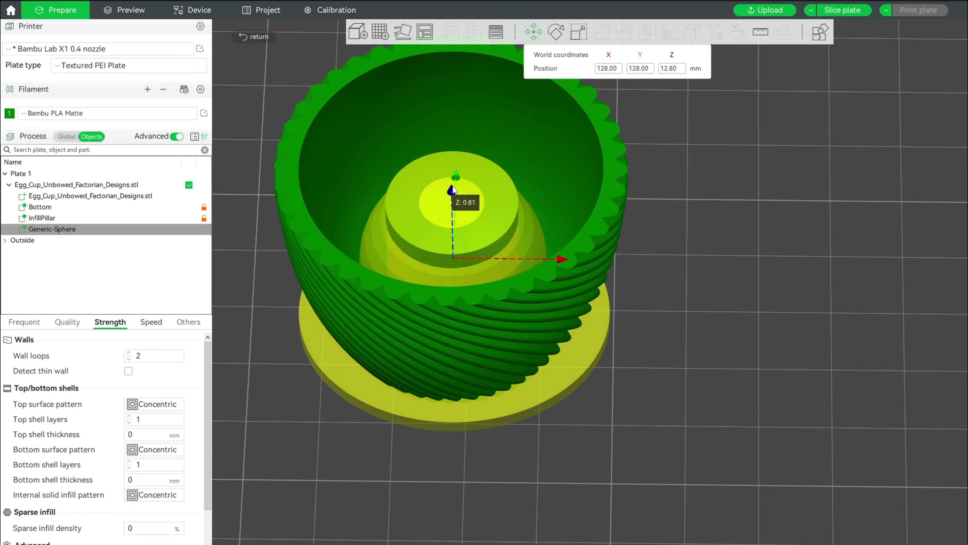
- Resize the sphere, give it three 0.6 mm top shell layers, and inspect the sliced layers
{"action": "key", "text": "s"}
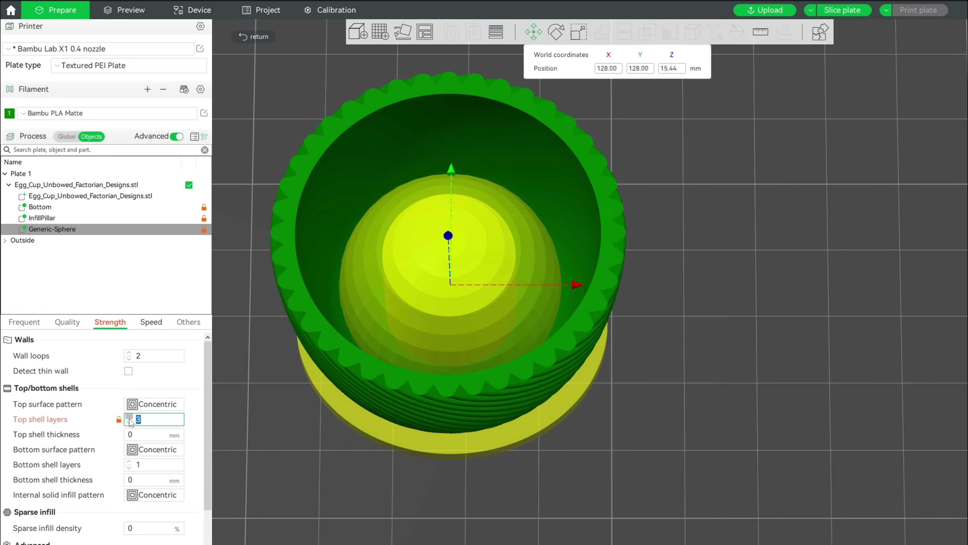
{"action": "type", "text": ",6"}
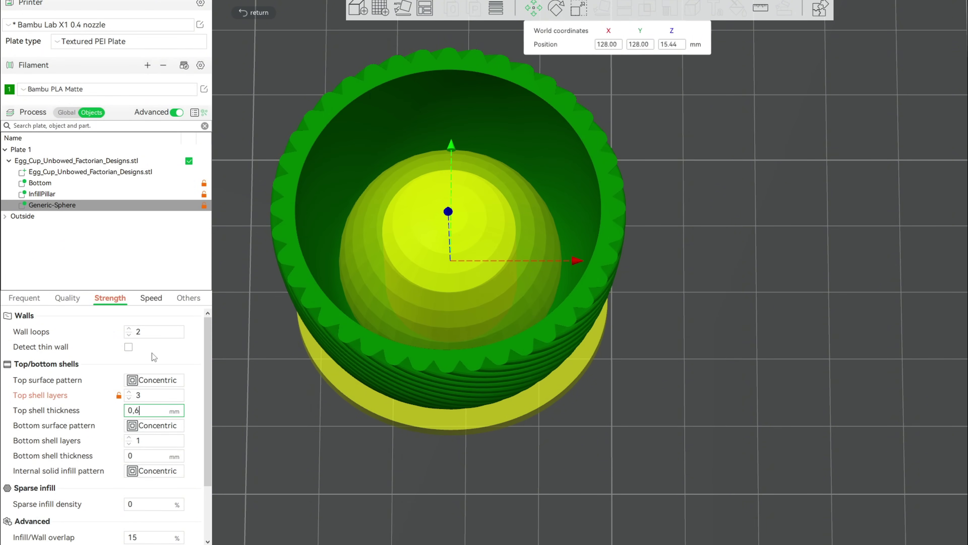
{"action": "scroll", "coordinate": [154, 356], "scroll_direction": "down", "scroll_amount": 2}
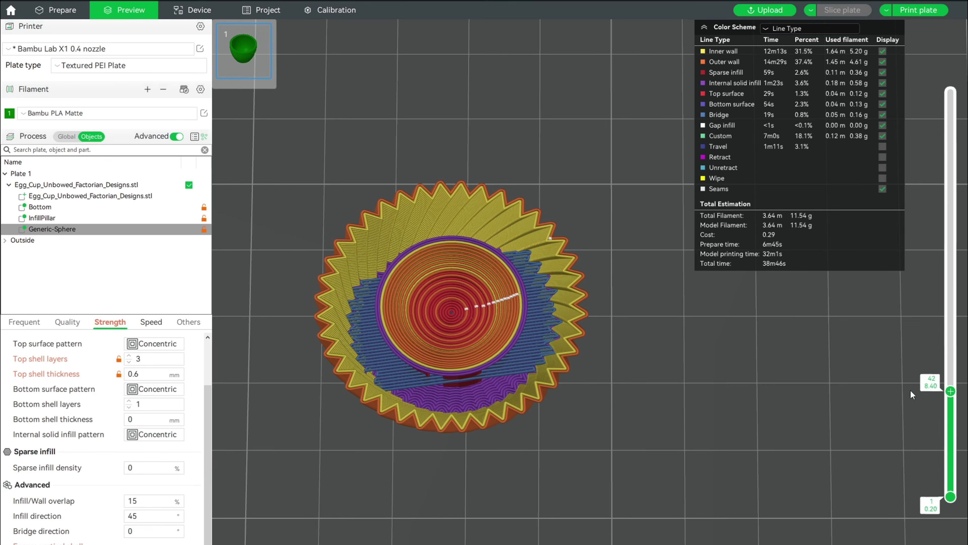
{"action": "left_click_drag", "start_coordinate": [910, 390], "coordinate": [935, 429]}
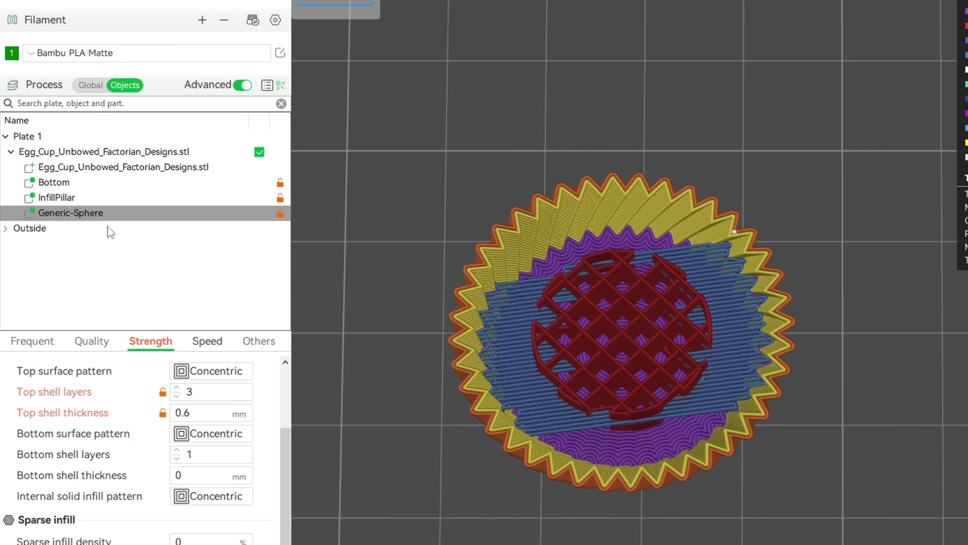
- Rename the Generic-Sphere modifier to SphereInner
{"action": "left_click", "coordinate": [85, 214]}
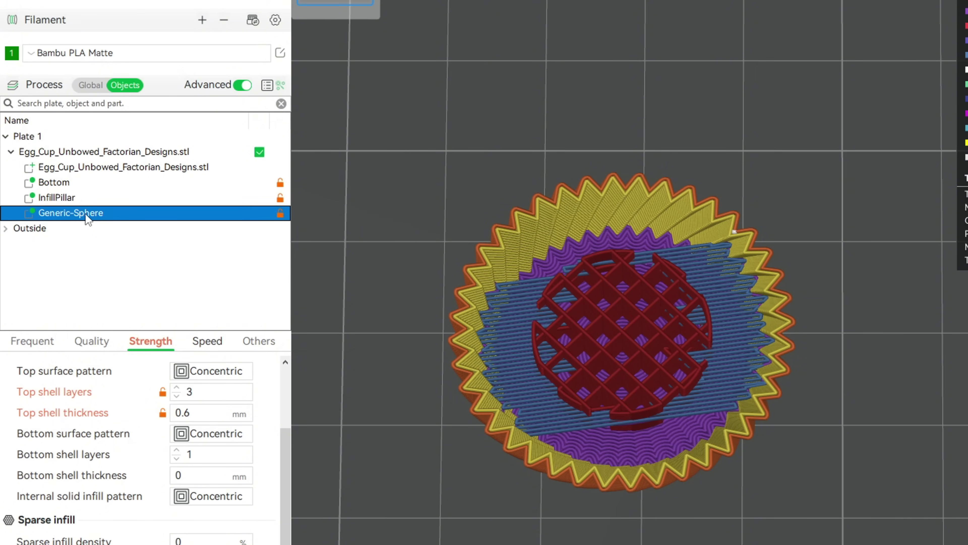
{"action": "left_click", "coordinate": [86, 214]}
{"action": "type", "text": "Sphere"}
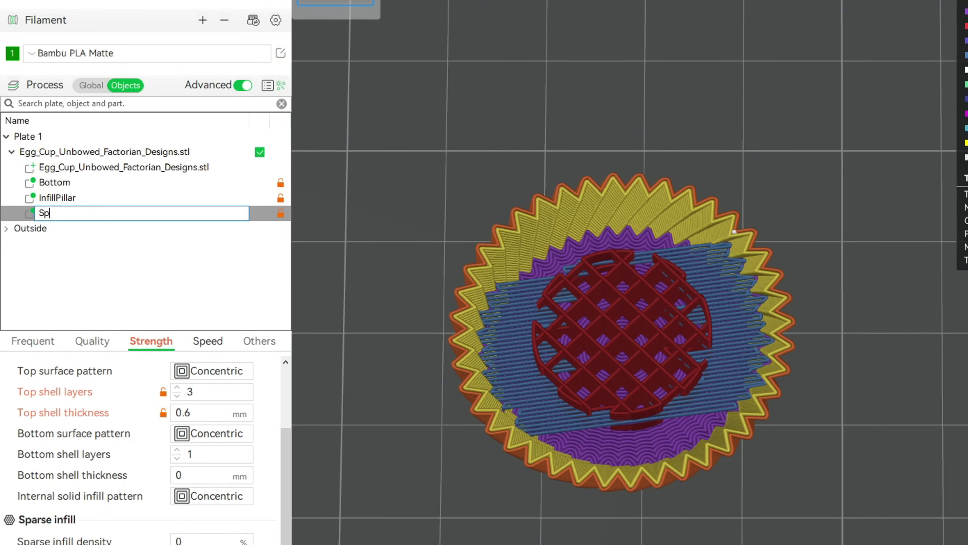
{"action": "type", "text": "Inner"}
{"action": "key", "text": "Return"}
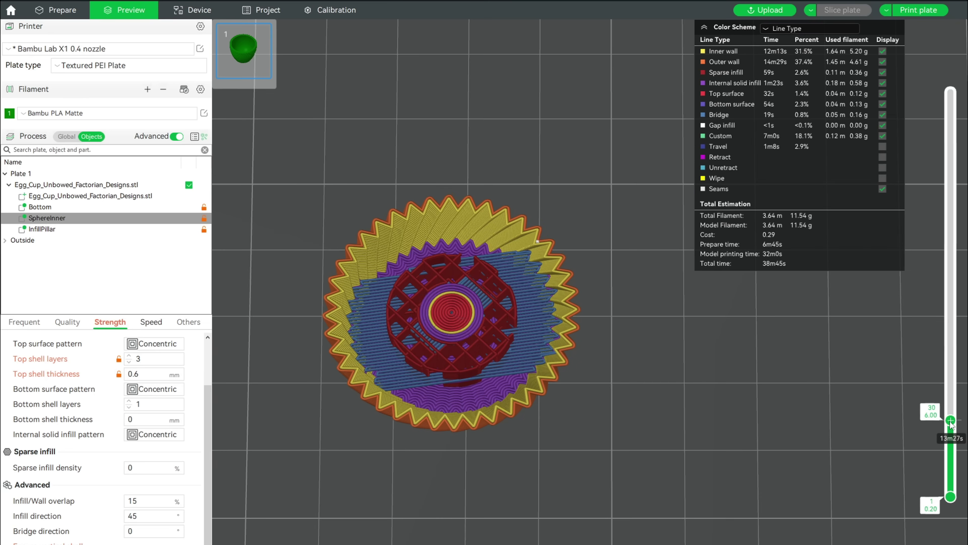
- Stretch SphereInner taller on one axis, re-slice, and preview up to layer 37
{"action": "key", "text": "ctrl+Tab"}
{"action": "key", "text": "s"}
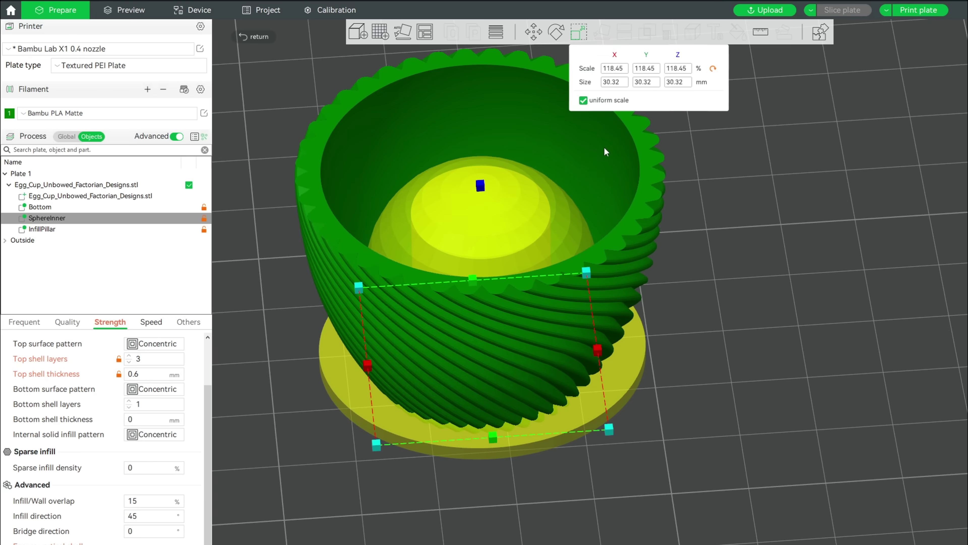
{"action": "left_click", "coordinate": [583, 101]}
{"action": "left_click_drag", "start_coordinate": [572, 214], "coordinate": [479, 82]}
{"action": "key", "text": "ctrl+Tab"}
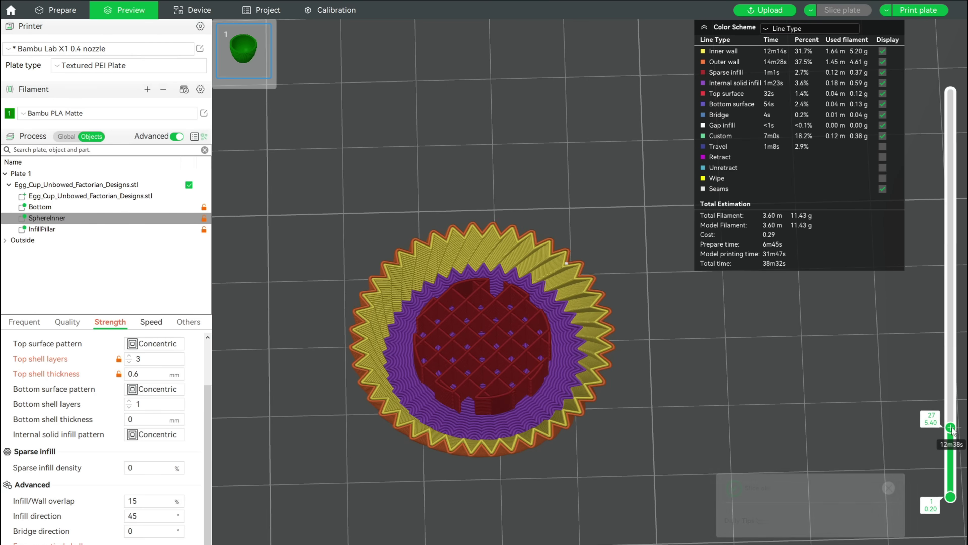
{"action": "left_click_drag", "start_coordinate": [950, 426], "coordinate": [917, 112]}
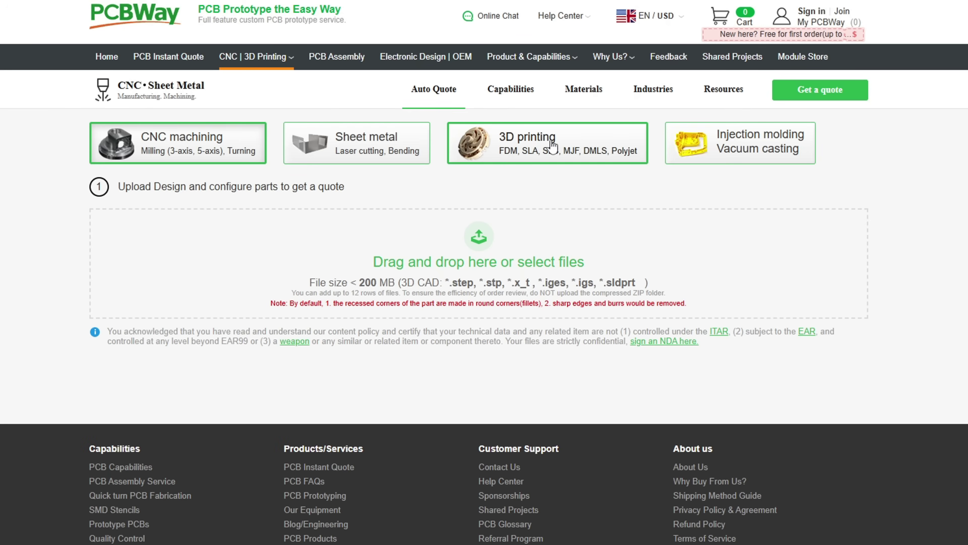
- Get a PCBWay 3D printing quote for Gear_Base.step, quantity 1, in Aluminum
{"action": "left_click", "coordinate": [552, 145]}
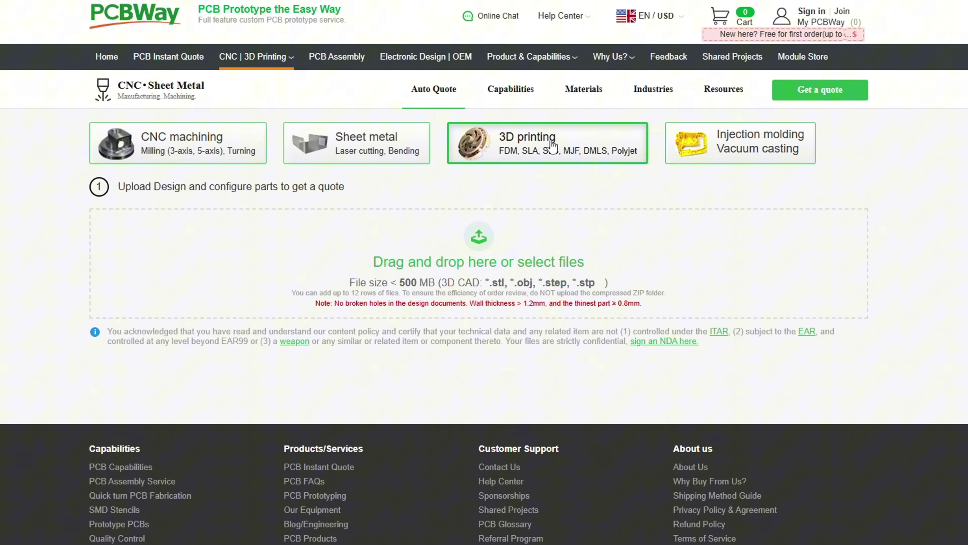
{"action": "left_click_drag", "start_coordinate": [648, 229], "coordinate": [522, 244]}
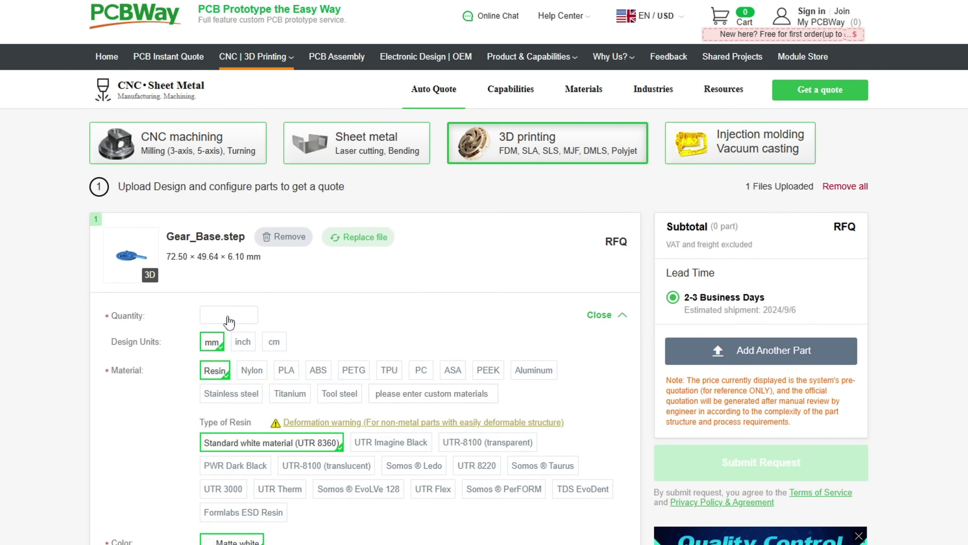
{"action": "left_click", "coordinate": [232, 318]}
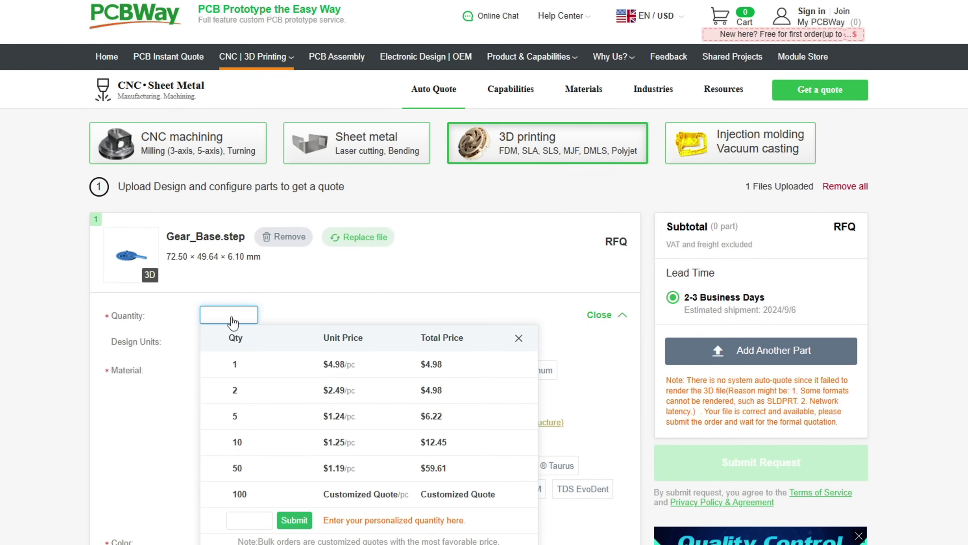
{"action": "left_click", "coordinate": [265, 364]}
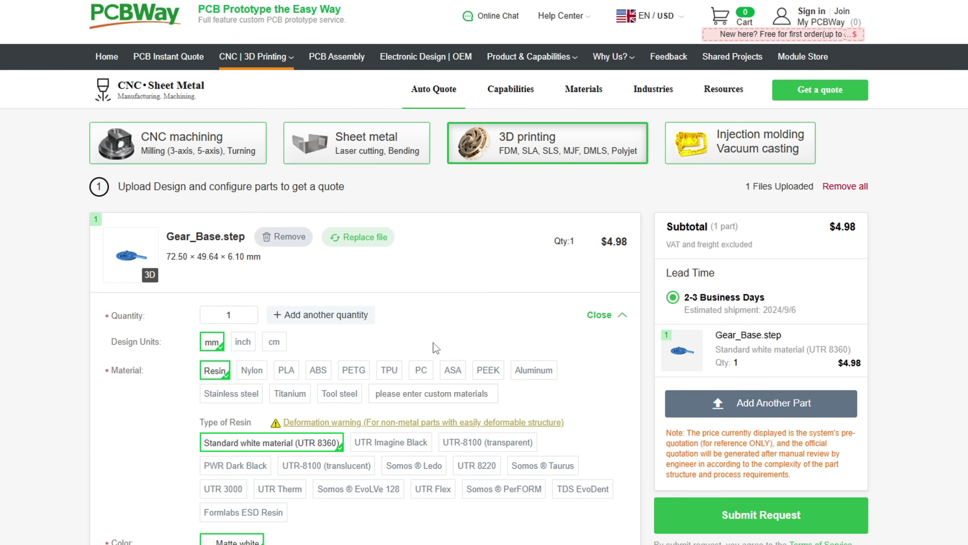
{"action": "left_click", "coordinate": [521, 376]}
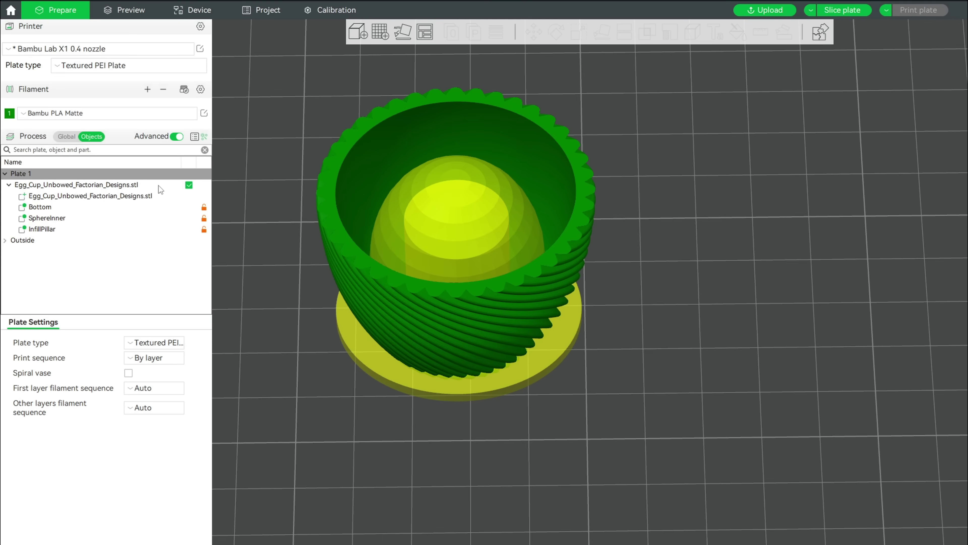
- Add another cylinder modifier to the egg cup
{"action": "left_click", "coordinate": [158, 185]}
{"action": "right_click", "coordinate": [107, 185]}
{"action": "mouse_move", "coordinate": [164, 320]}
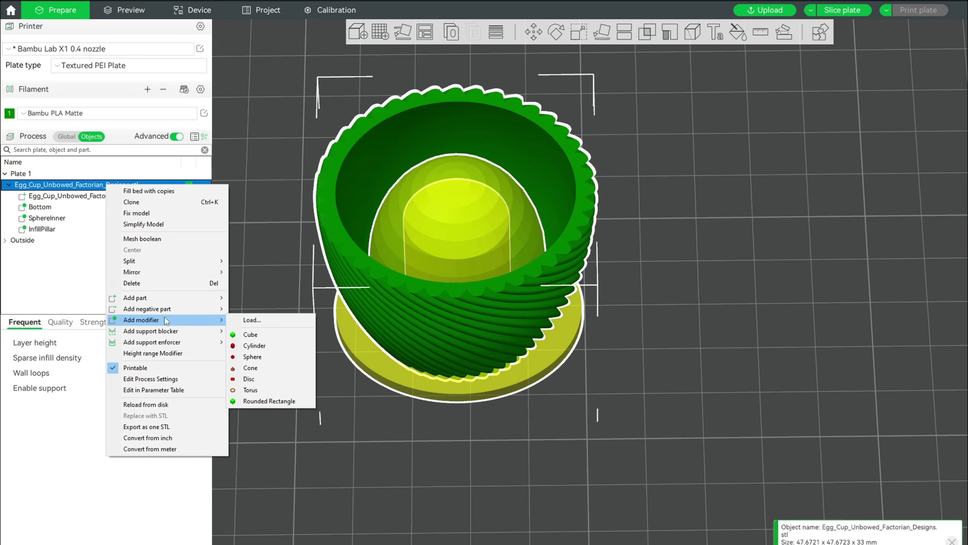
{"action": "left_click", "coordinate": [254, 345]}
- Position the new cylinder at X 128, Y 128 and lift it over the cup
{"action": "key", "text": "m"}
{"action": "double_click", "coordinate": [608, 68]}
{"action": "type", "text": "128"}
{"action": "key", "text": "Tab"}
{"action": "type", "text": "128"}
{"action": "key", "text": "Return"}
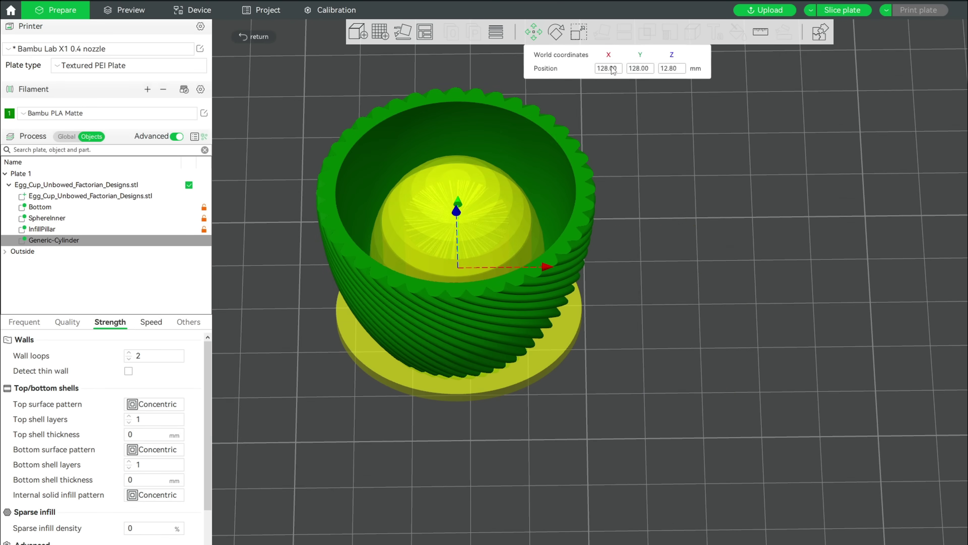
{"action": "left_click_drag", "start_coordinate": [457, 210], "coordinate": [457, 182]}
- Widen the cylinder over the cup, set its height to 5, and raise it to Z 32.03
{"action": "key", "text": "s"}
{"action": "left_click_drag", "start_coordinate": [587, 221], "coordinate": [610, 182]}
{"action": "left_click", "coordinate": [682, 82]}
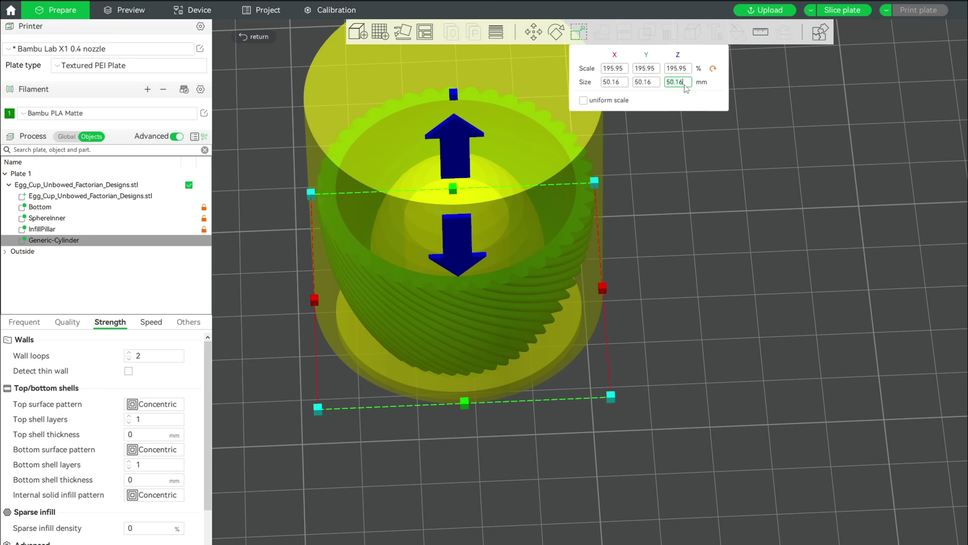
{"action": "type", "text": "5"}
{"action": "key", "text": "Return"}
{"action": "key", "text": "m"}
{"action": "key", "text": "3"}
{"action": "left_click_drag", "start_coordinate": [459, 137], "coordinate": [462, 126]}
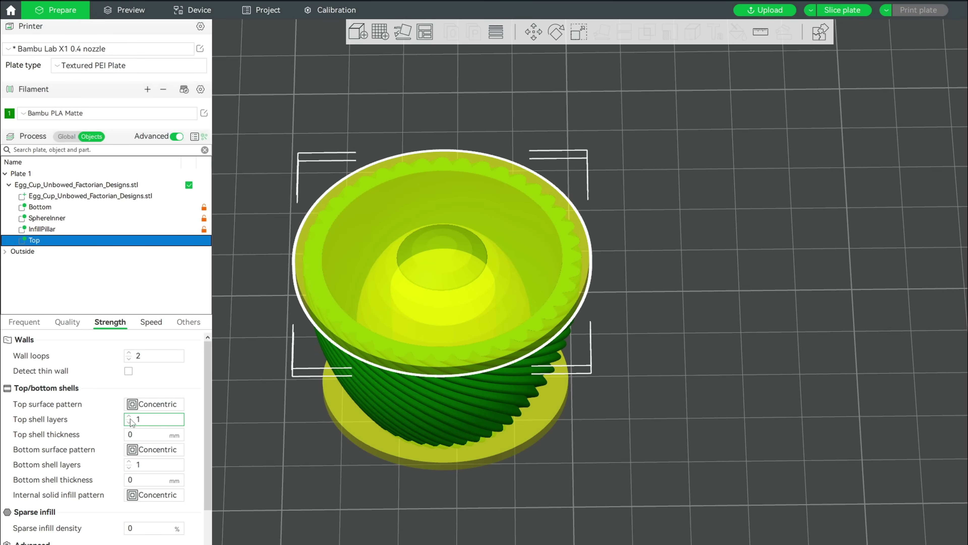
- Give the Top modifier 2 top shell layers and 0.4 mm inner and outer walls, then slice
{"action": "left_click", "coordinate": [129, 417]}
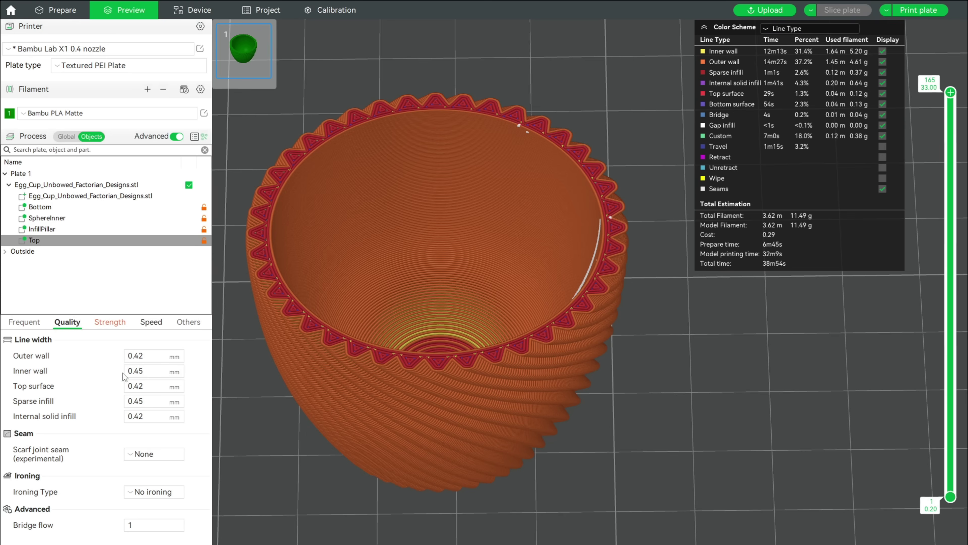
{"action": "double_click", "coordinate": [142, 370]}
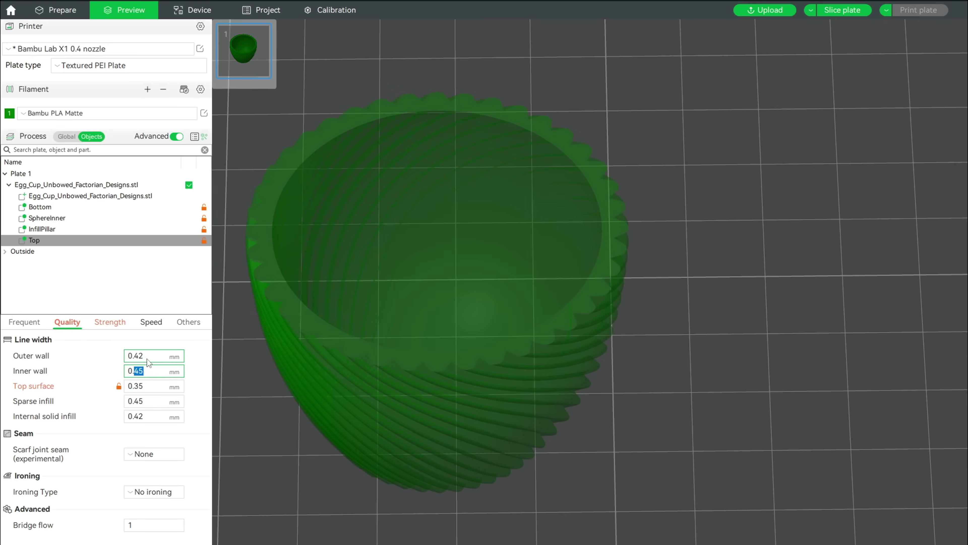
{"action": "left_click", "coordinate": [145, 356]}
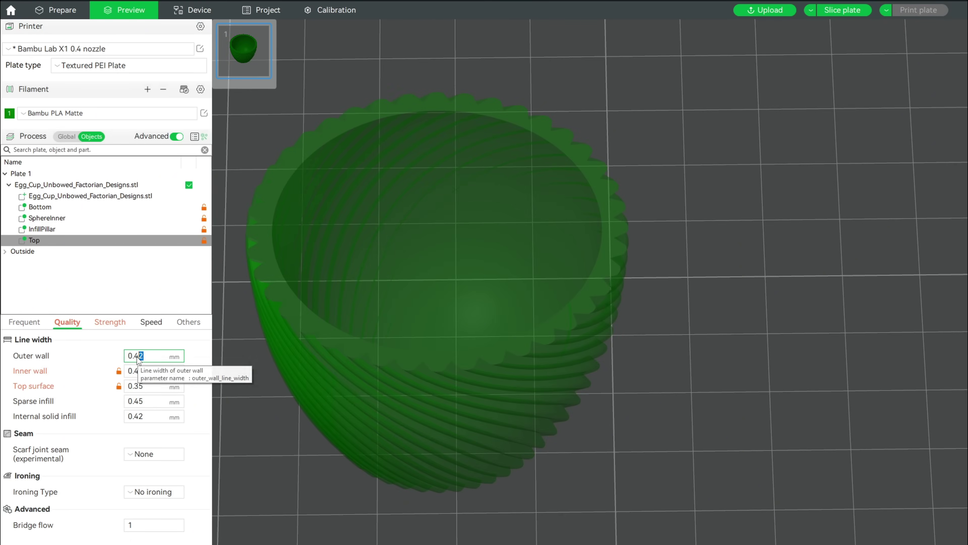
{"action": "key", "text": "BackSpace"}
{"action": "left_click", "coordinate": [843, 11]}
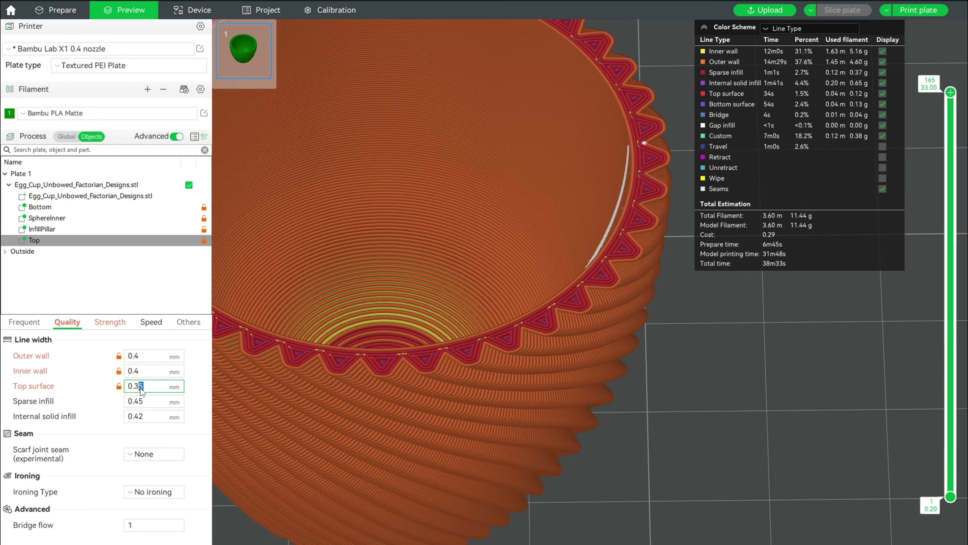
- Set a 0.32 mm top surface width on Top and InfillPillar, re-slicing to check
{"action": "type", "text": "2"}
{"action": "key", "text": "Return"}
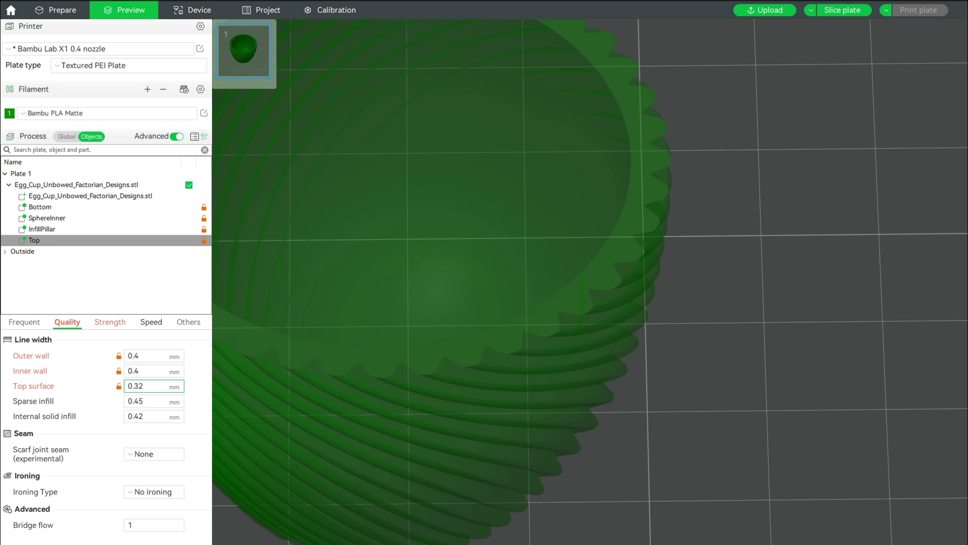
{"action": "left_click", "coordinate": [827, 10]}
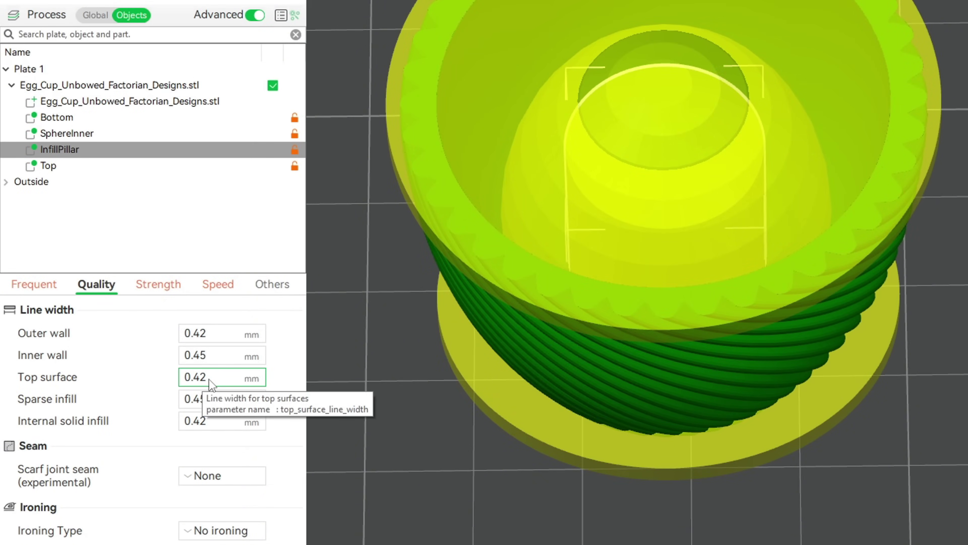
{"action": "left_click_drag", "start_coordinate": [199, 380], "coordinate": [193, 379]}
{"action": "type", "text": "3"}
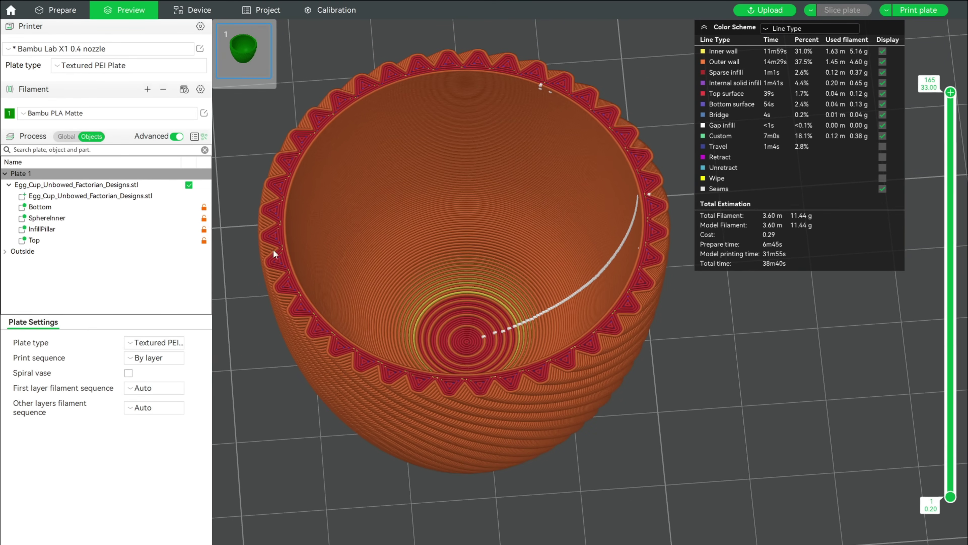
- Set the global top surface speed to 80 mm/s, re-slice, and rotate the cup to 176.06° about Z
{"action": "left_click", "coordinate": [67, 136]}
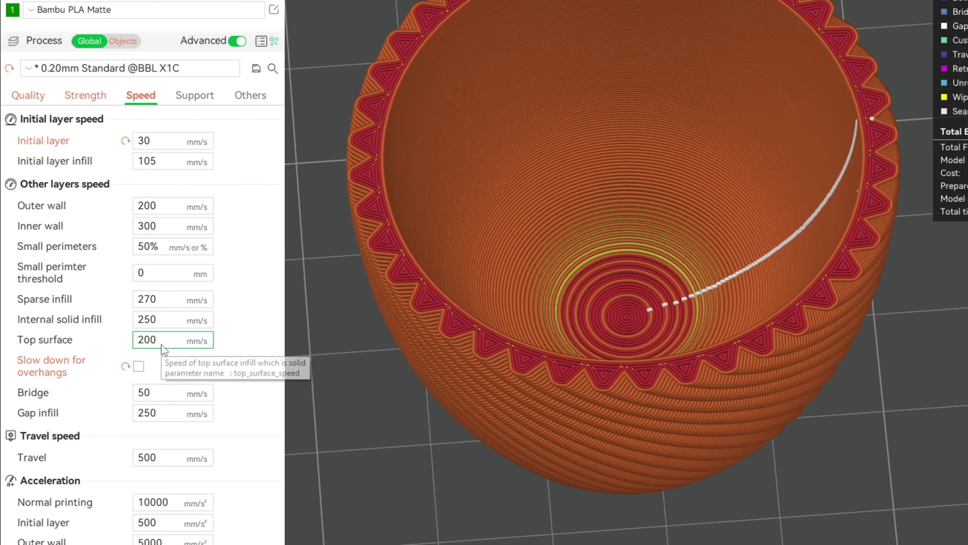
{"action": "left_click", "coordinate": [99, 358]}
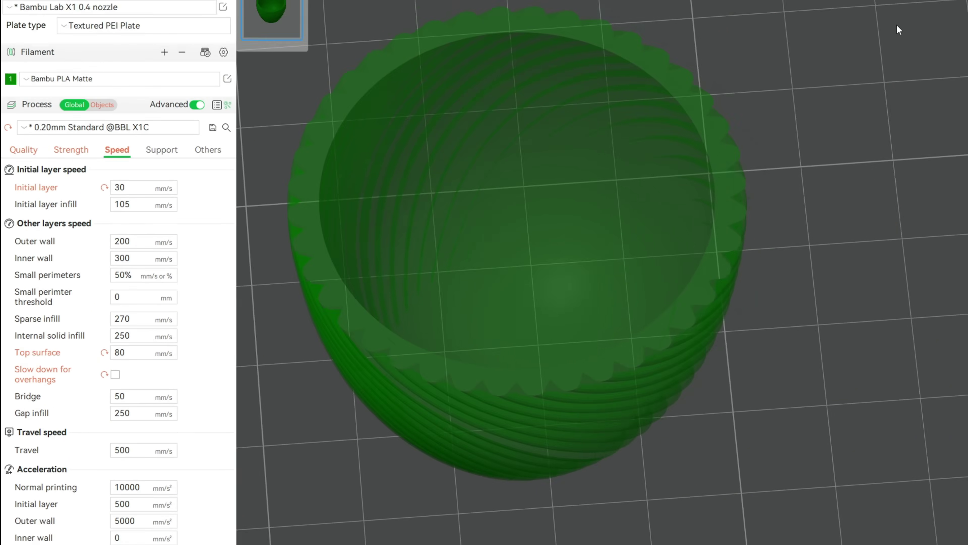
{"action": "left_click", "coordinate": [841, 9]}
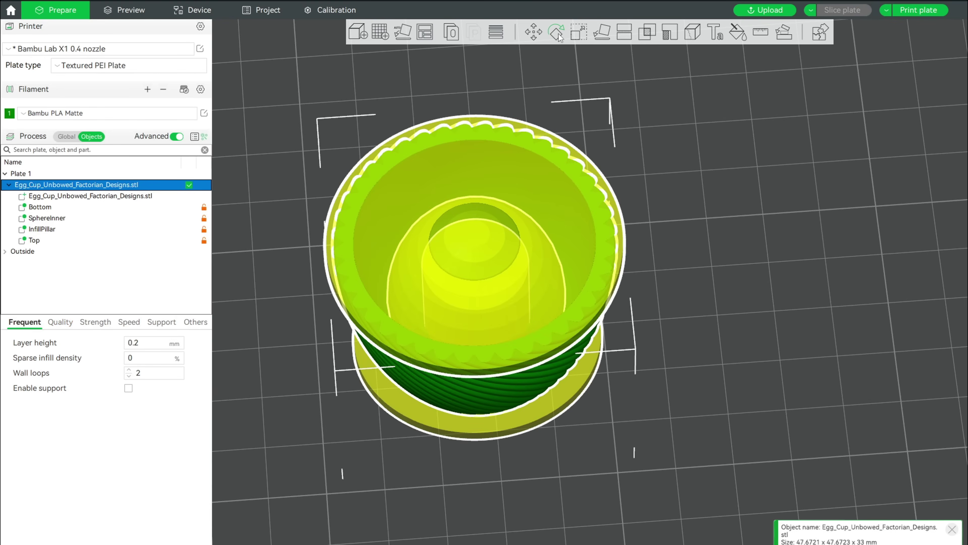
{"action": "left_click", "coordinate": [557, 34]}
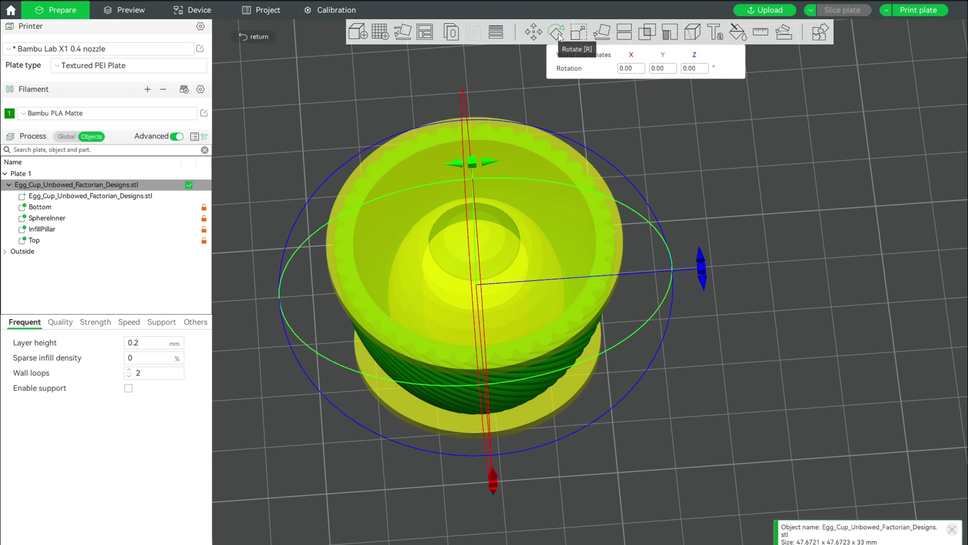
{"action": "left_click_drag", "start_coordinate": [701, 268], "coordinate": [710, 301]}
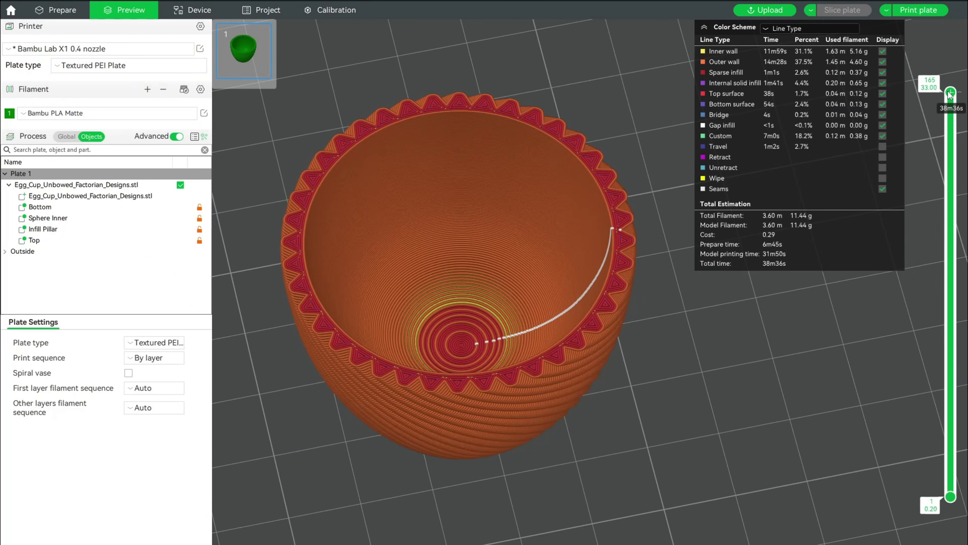
{"action": "scroll", "coordinate": [950, 96], "scroll_direction": "down", "scroll_amount": 20}
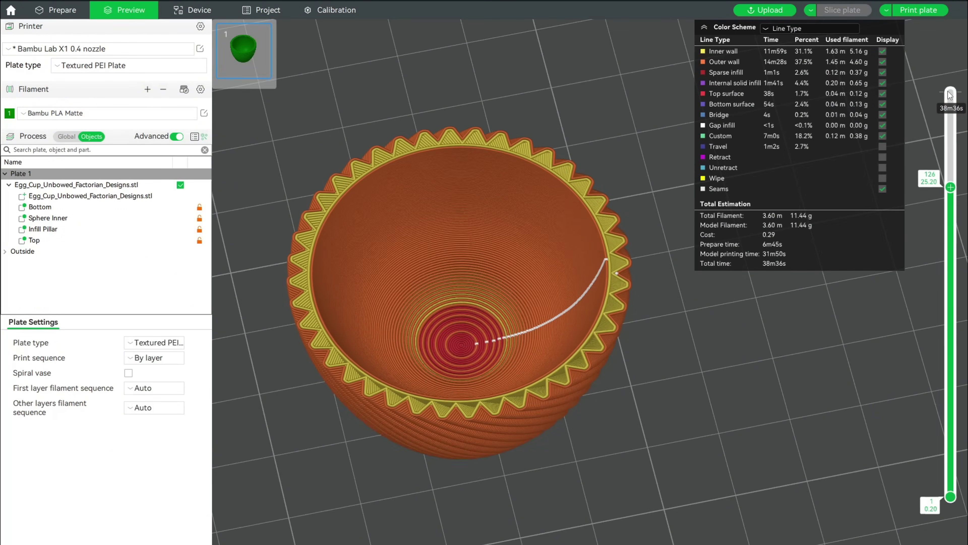
{"action": "scroll", "coordinate": [950, 95], "scroll_direction": "down", "scroll_amount": 20}
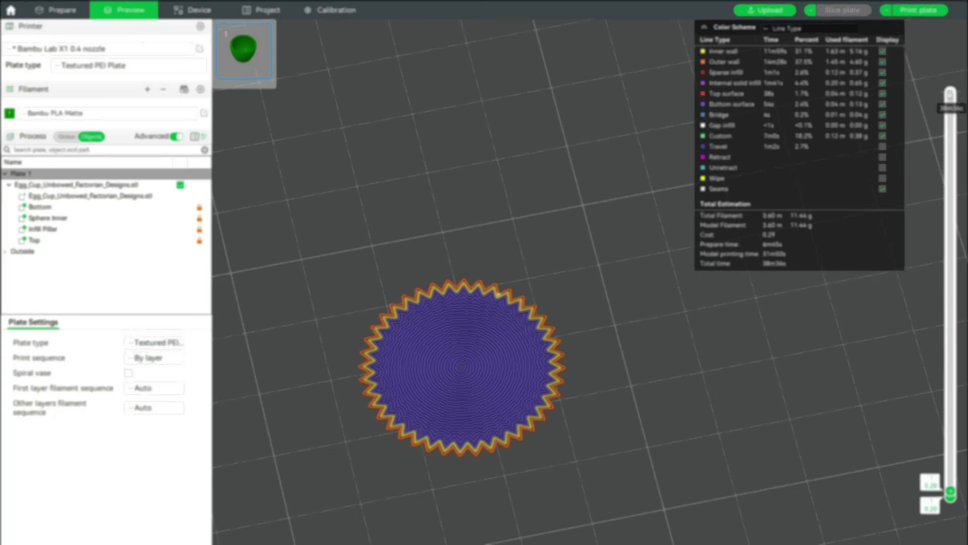
{"action": "scroll", "coordinate": [949, 96], "scroll_direction": "up", "scroll_amount": 20}
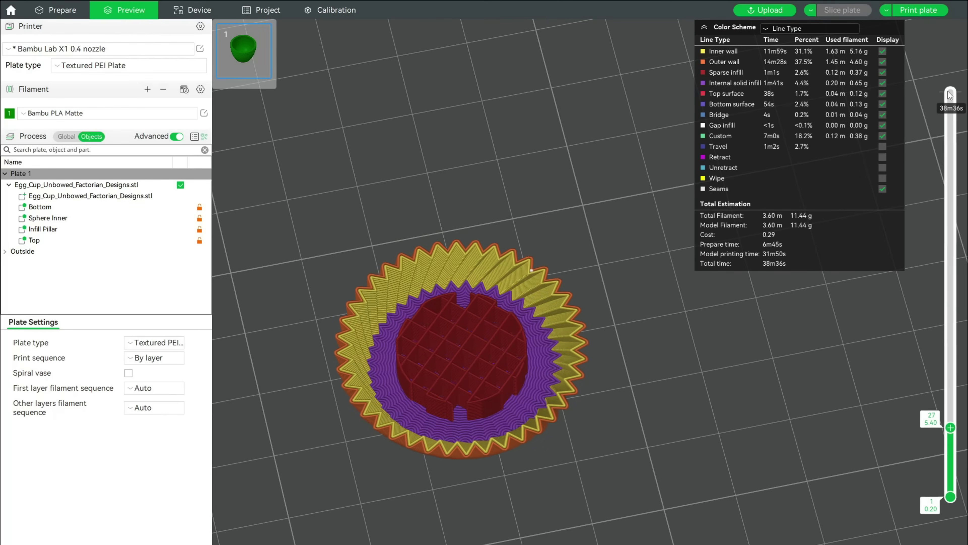
{"action": "scroll", "coordinate": [950, 95], "scroll_direction": "up", "scroll_amount": 20}
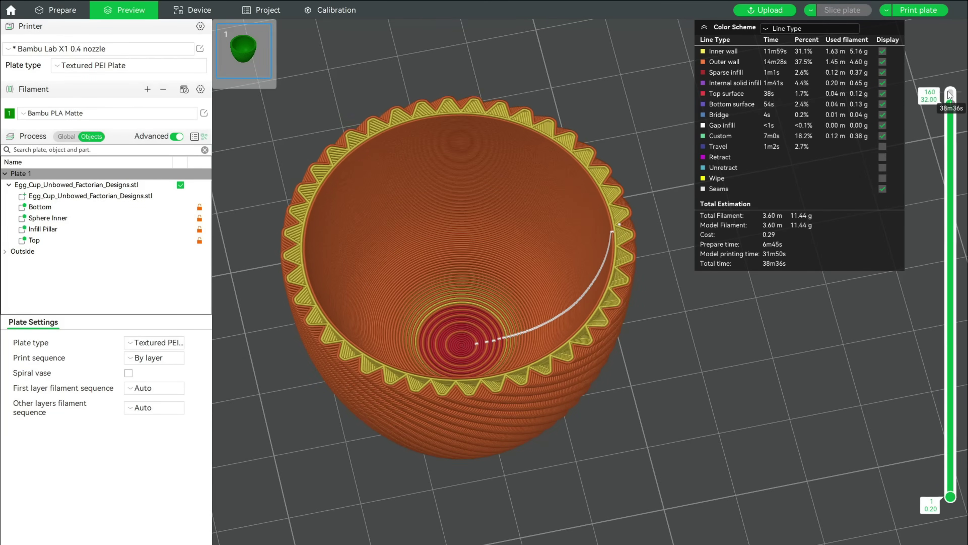